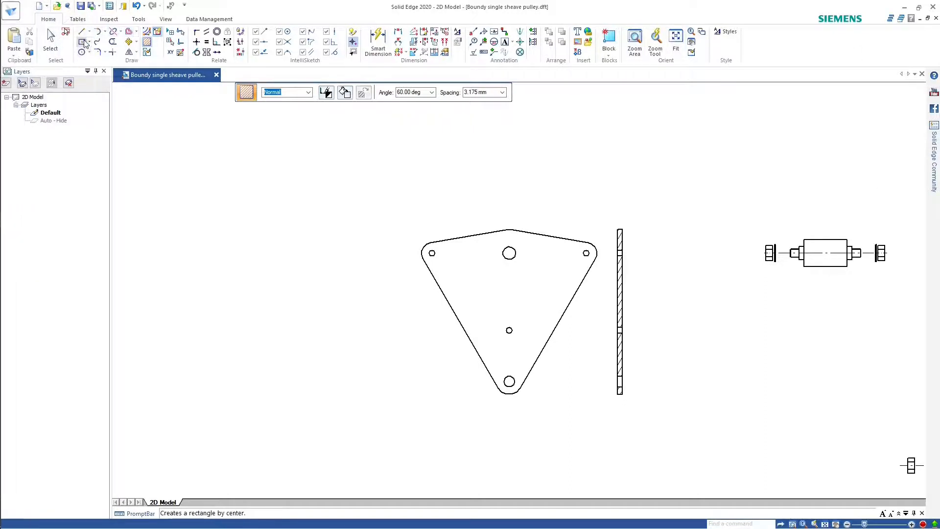
Step: Draw a horizontal line about 272 mm long to the right of the section view, level with the plate's small middle hole
{"action": "key", "text": "Escape"}
{"action": "key", "text": "l"}
{"action": "scroll", "coordinate": [618, 254], "scroll_direction": "up", "scroll_amount": 5}
{"action": "scroll", "coordinate": [877, 279], "scroll_direction": "down", "scroll_amount": 5}
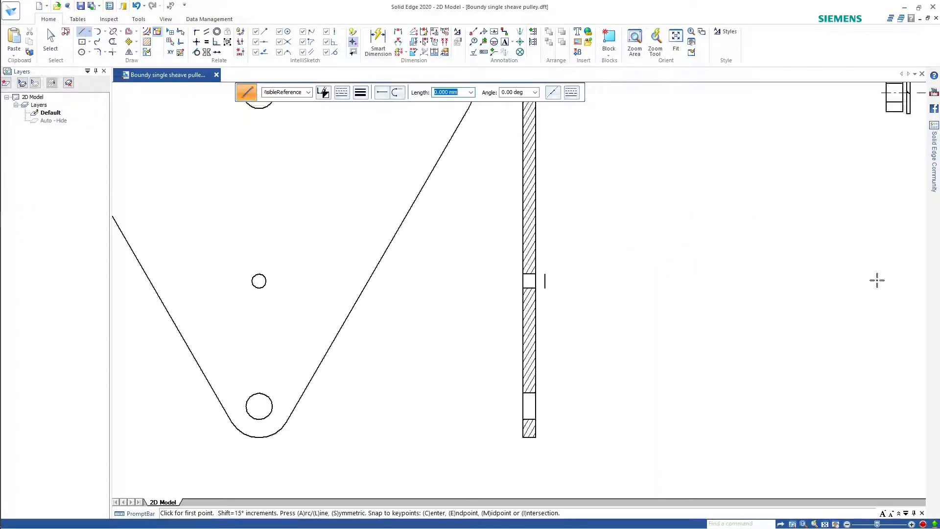
{"action": "scroll", "coordinate": [521, 273], "scroll_direction": "up", "scroll_amount": 2}
{"action": "left_click", "coordinate": [506, 273]}
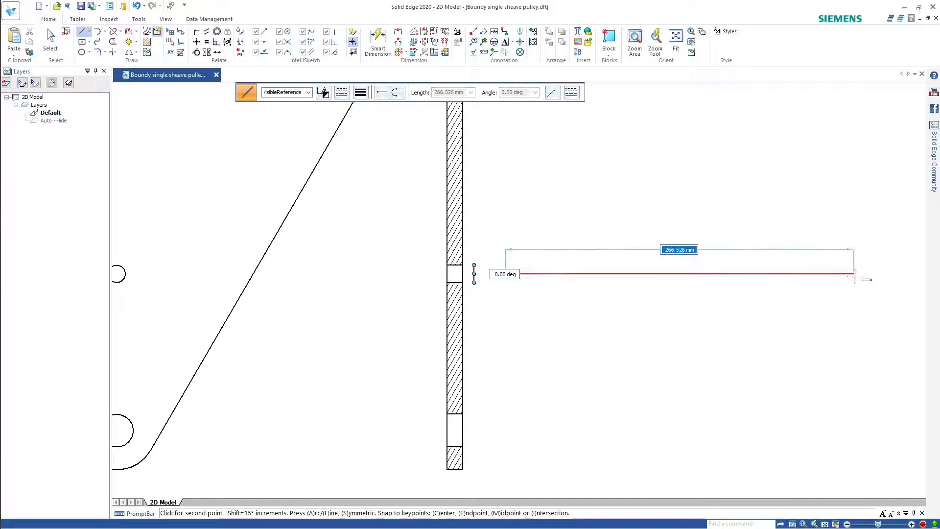
{"action": "left_click", "coordinate": [861, 273]}
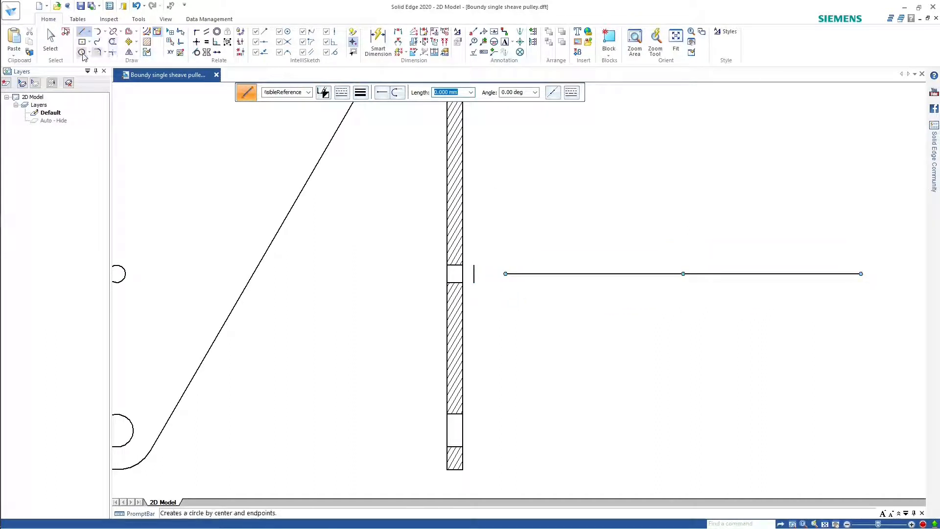
Step: Draw a rectangle centred on the line's midpoint, 150 mm wide and 12 mm high at 0 degrees
{"action": "left_click", "coordinate": [81, 42]}
{"action": "left_click", "coordinate": [683, 273]}
{"action": "type", "text": "150.000"}
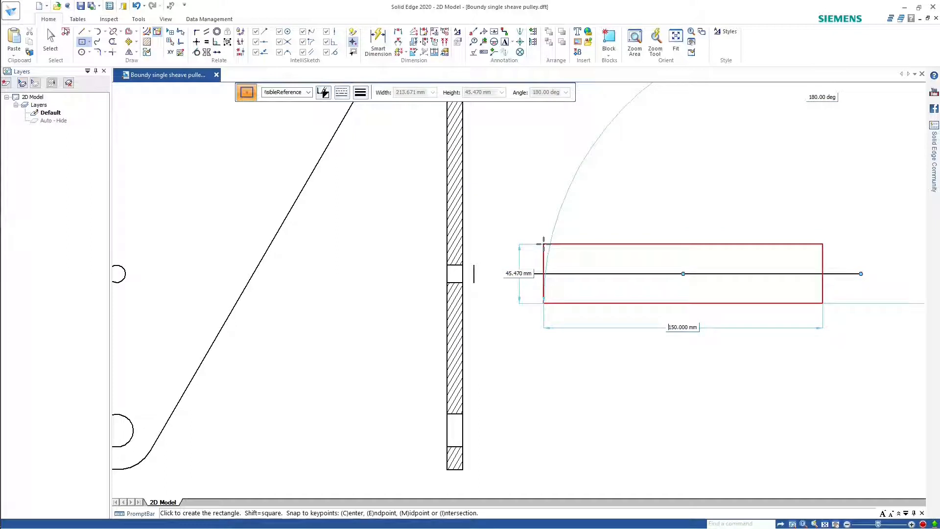
{"action": "key", "text": "Tab"}
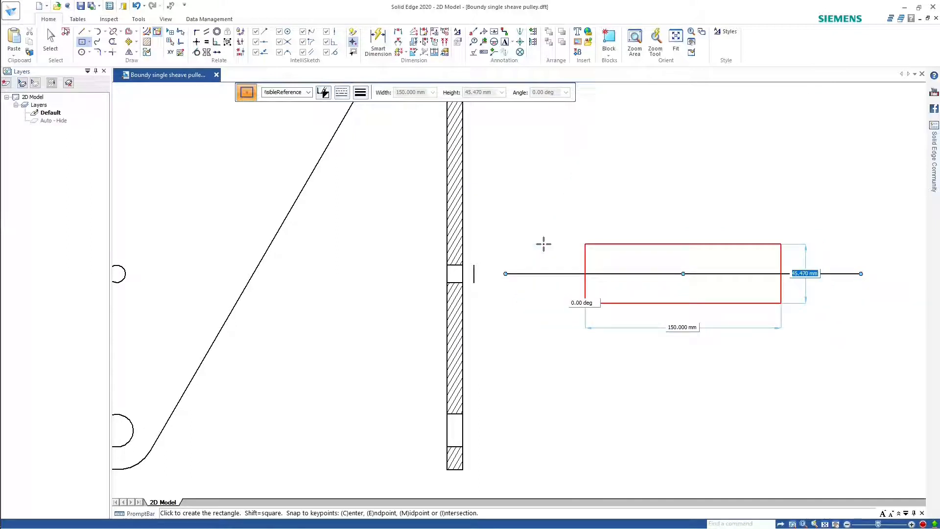
{"action": "key", "text": "Tab"}
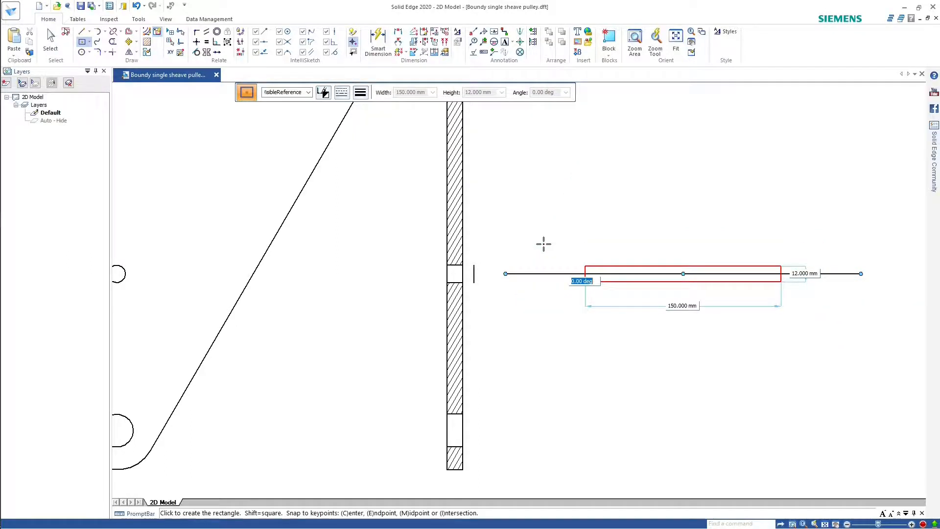
{"action": "left_click", "coordinate": [543, 244]}
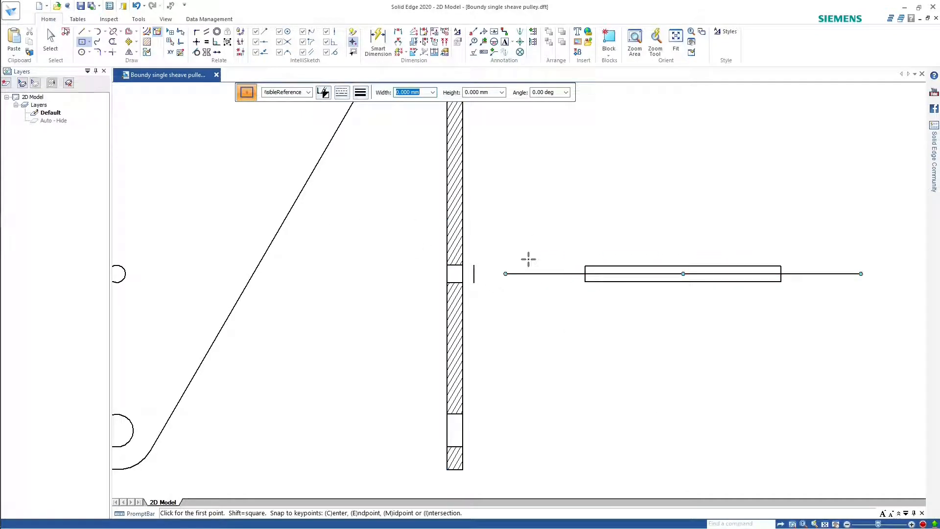
Step: Check the metric thread pitch table in IrfanView and offset the whole rectangle chain inward by 0.875 mm
{"action": "key", "text": "alt+Tab"}
{"action": "key", "text": "alt+Tab"}
{"action": "key", "text": "alt+Tab"}
{"action": "key", "text": "alt+Tab"}
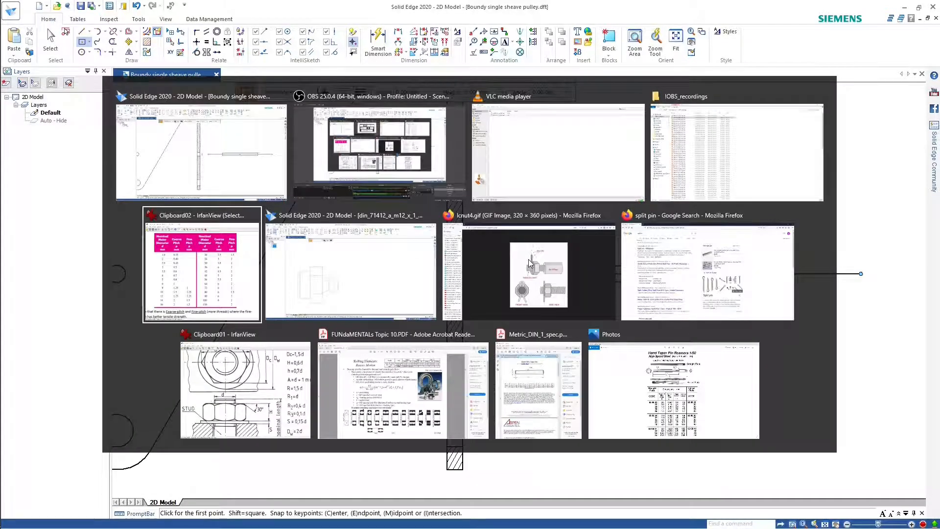
{"action": "key", "text": "alt+Tab"}
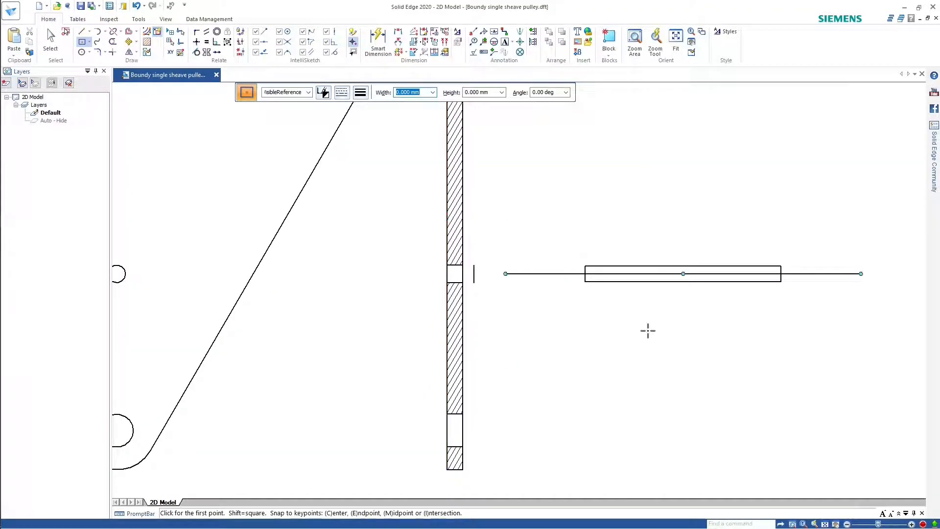
{"action": "scroll", "coordinate": [641, 318], "scroll_direction": "up", "scroll_amount": 3}
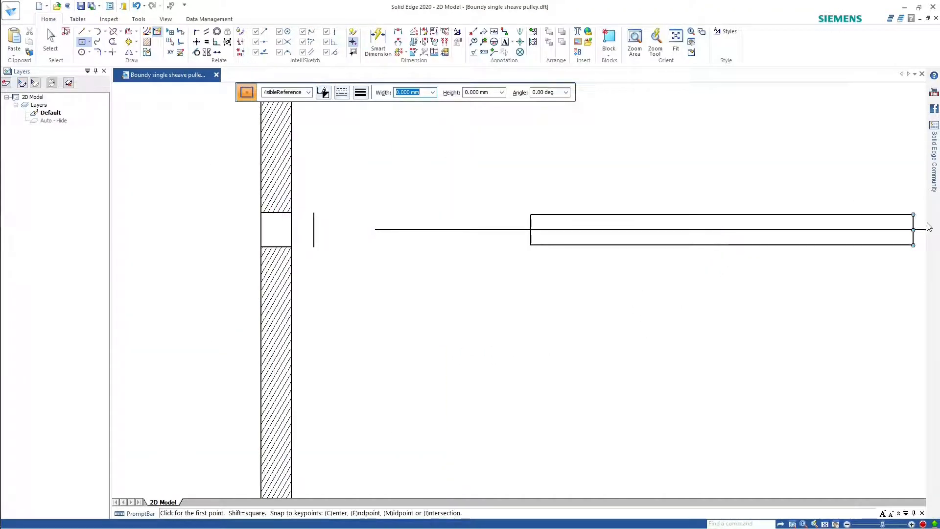
{"action": "scroll", "coordinate": [921, 220], "scroll_direction": "up", "scroll_amount": 2}
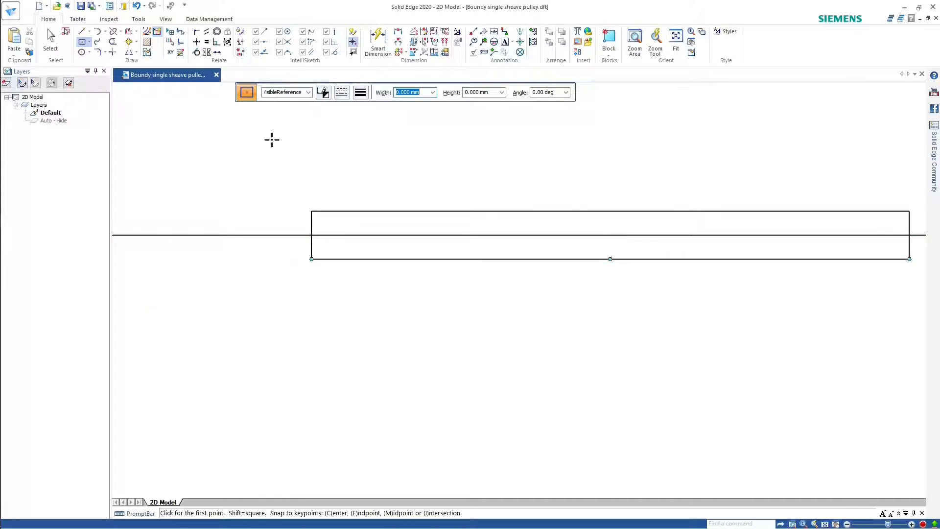
{"action": "left_click", "coordinate": [130, 32]}
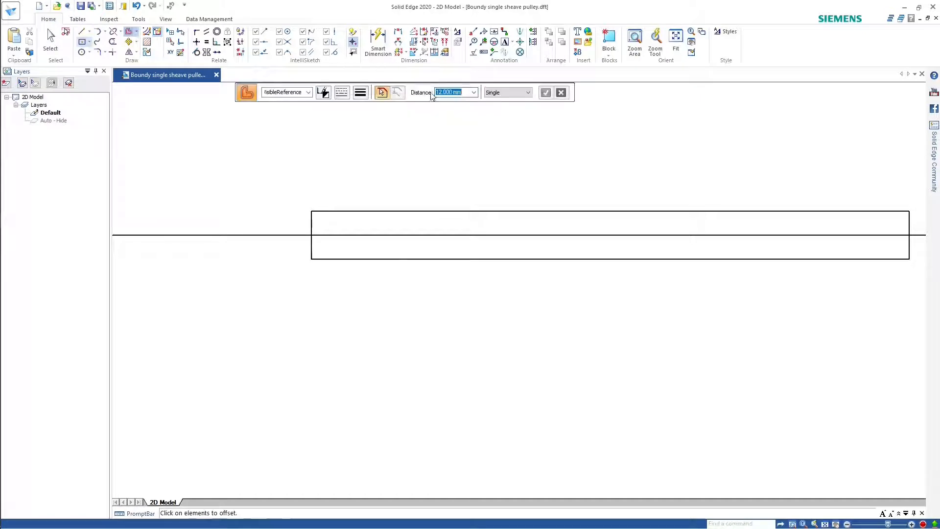
{"action": "left_click", "coordinate": [523, 94]}
{"action": "left_click", "coordinate": [514, 110]}
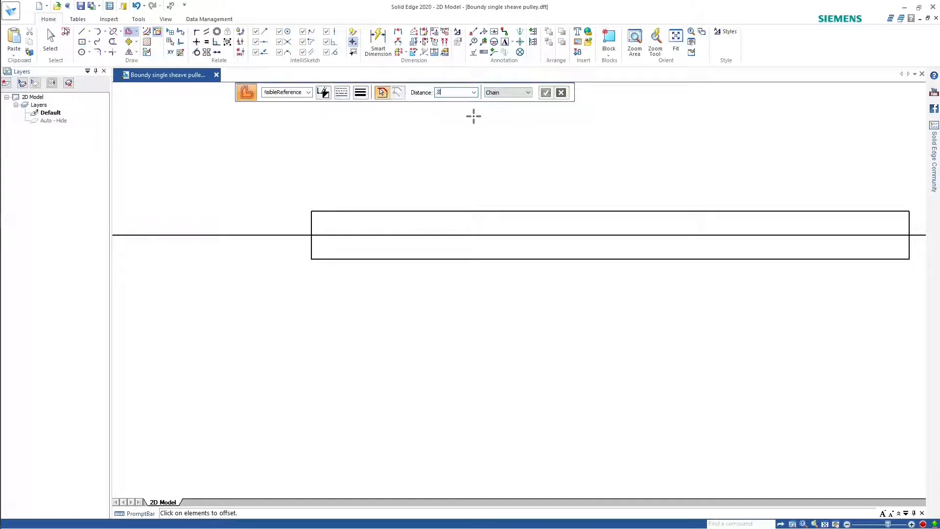
{"action": "left_click", "coordinate": [477, 216]}
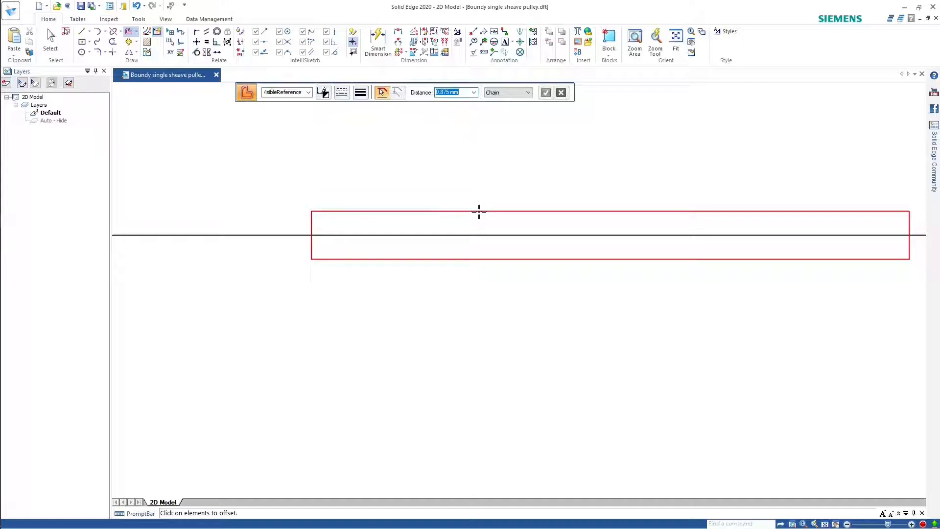
{"action": "left_click", "coordinate": [469, 243]}
{"action": "key", "text": "Escape"}
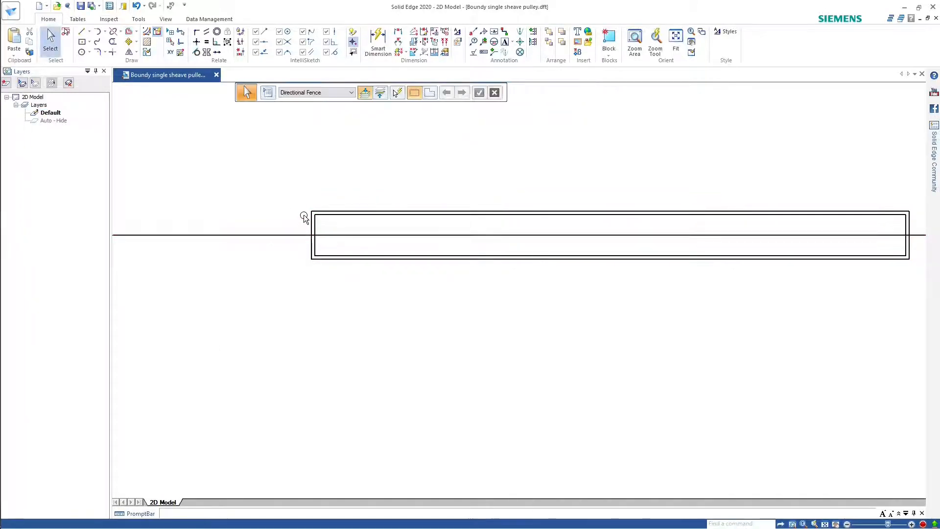
Step: Offset only the outer rectangle's left end line by 20 mm towards the inside of the rectangle
{"action": "scroll", "coordinate": [300, 203], "scroll_direction": "up", "scroll_amount": 4}
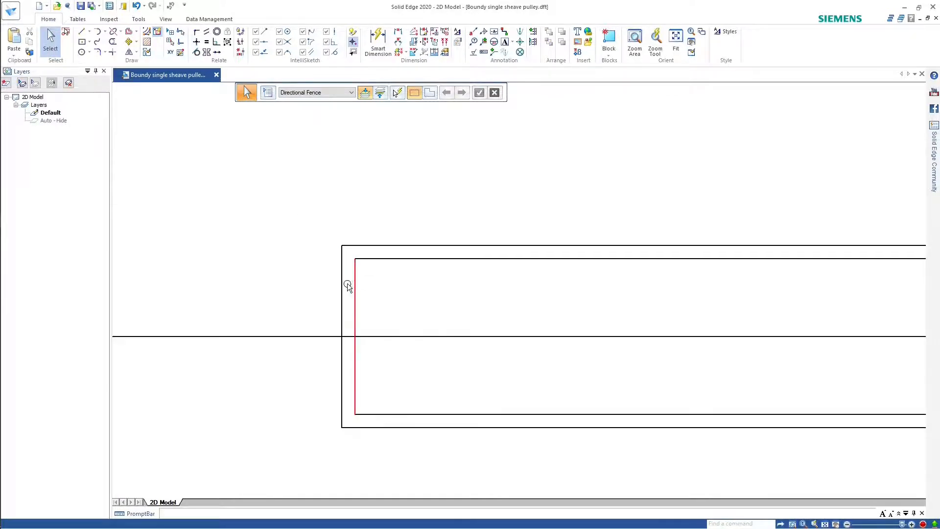
{"action": "left_click", "coordinate": [341, 283]}
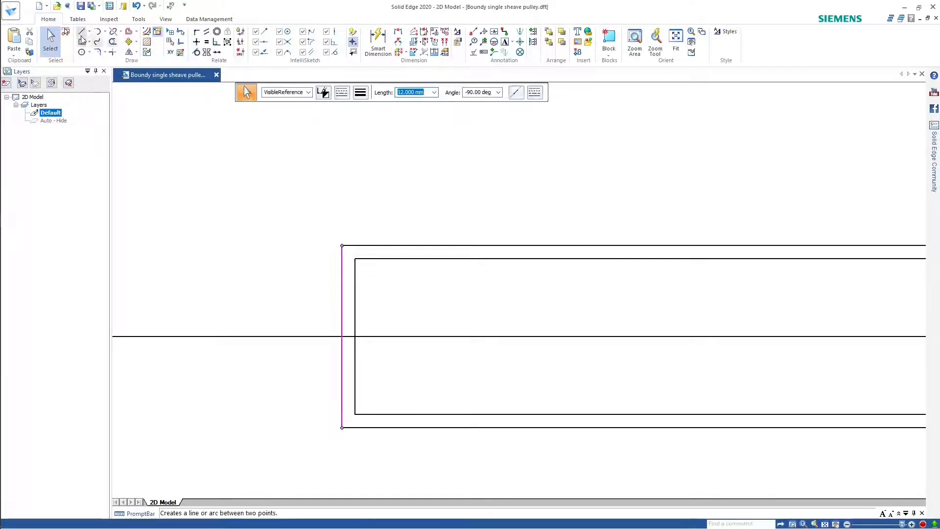
{"action": "left_click", "coordinate": [129, 32]}
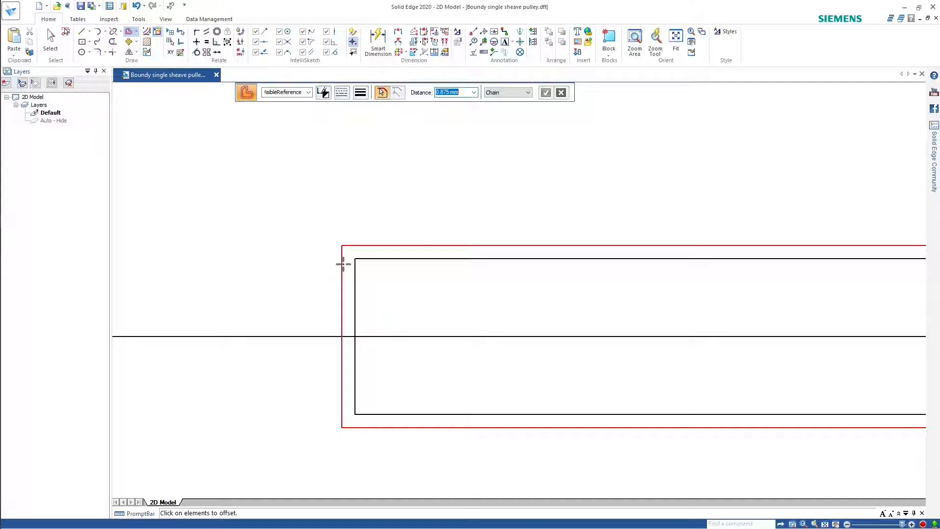
{"action": "left_click", "coordinate": [500, 93]}
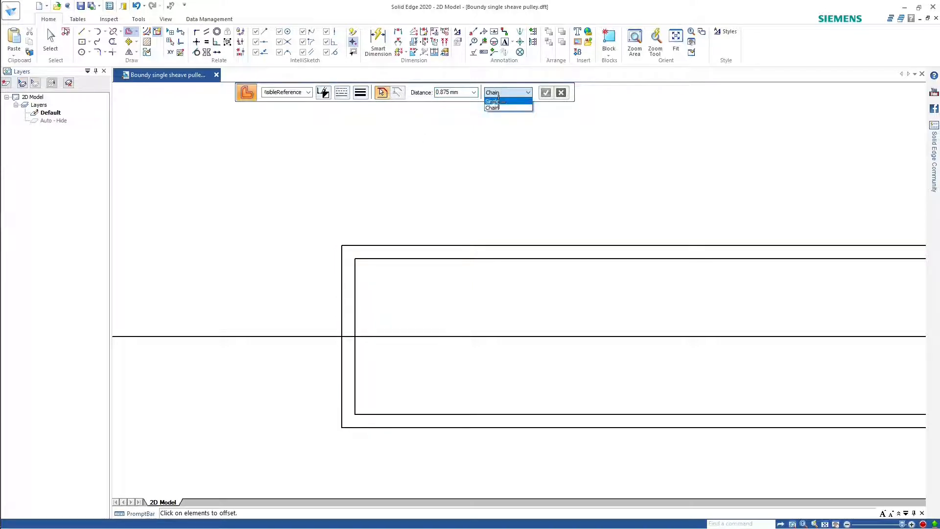
{"action": "left_click", "coordinate": [493, 101]}
{"action": "left_click", "coordinate": [342, 256]}
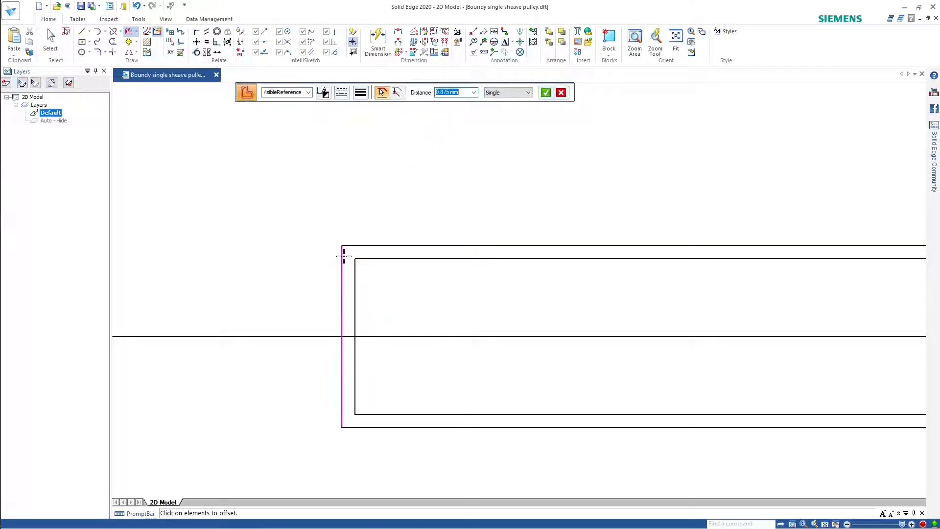
{"action": "type", "text": "20"}
{"action": "key", "text": "Return"}
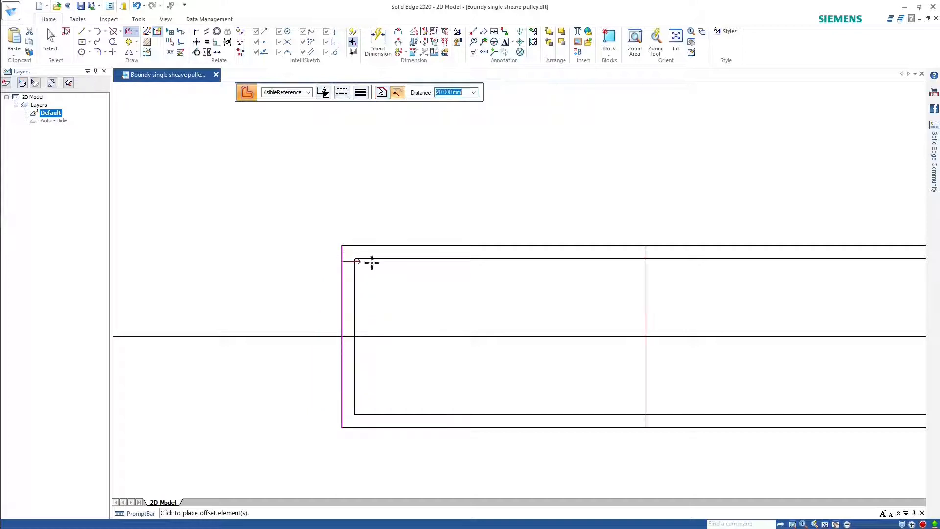
{"action": "left_click", "coordinate": [464, 274]}
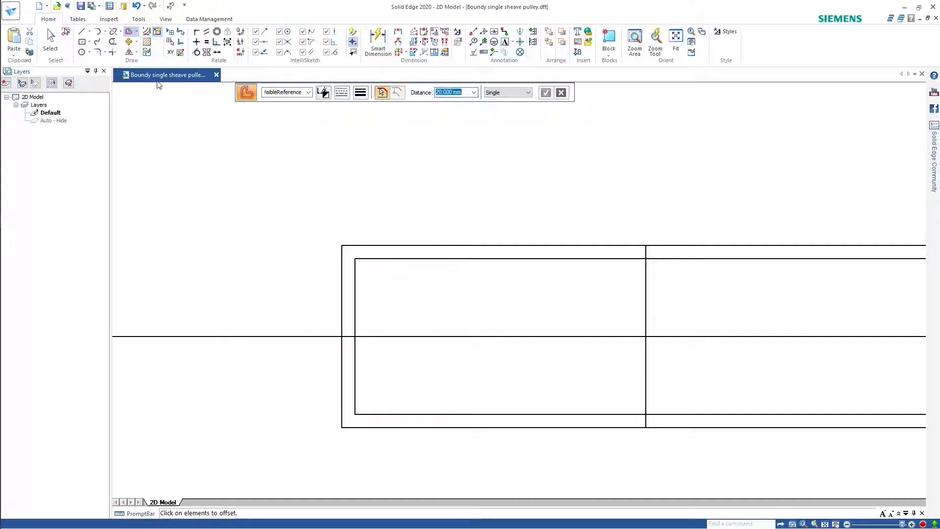
Step: Set the line width of the inner rectangle's upper, lower and left edges to 0.25 mm
{"action": "left_click", "coordinate": [55, 45]}
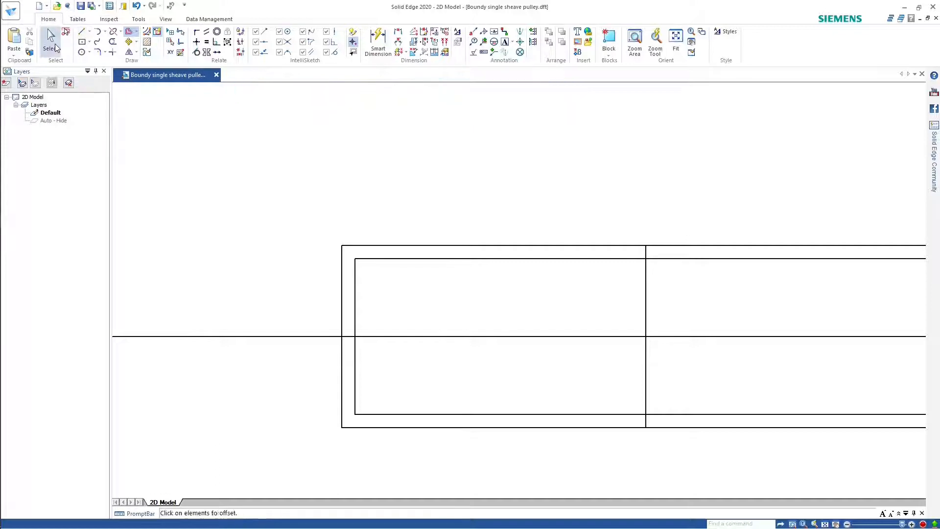
{"action": "left_click", "coordinate": [386, 415]}
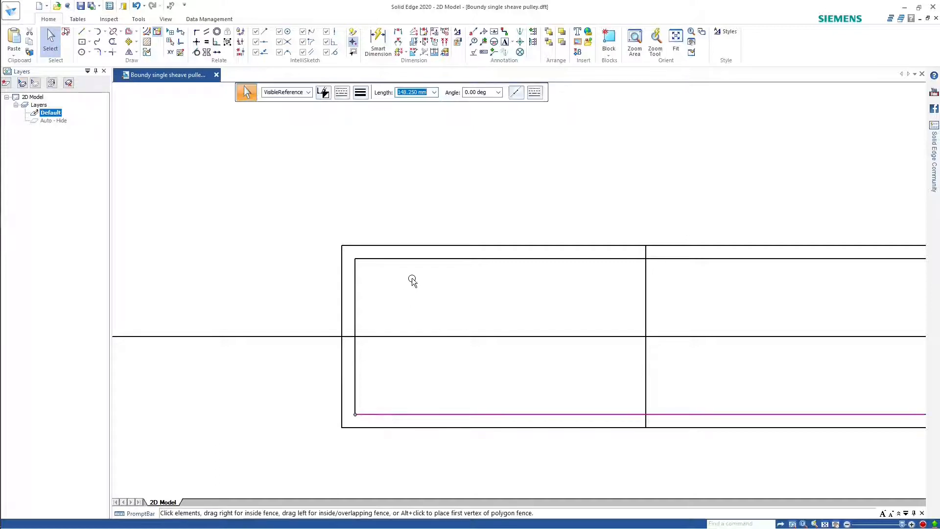
{"action": "left_click_drag", "start_coordinate": [388, 277], "coordinate": [352, 256]}
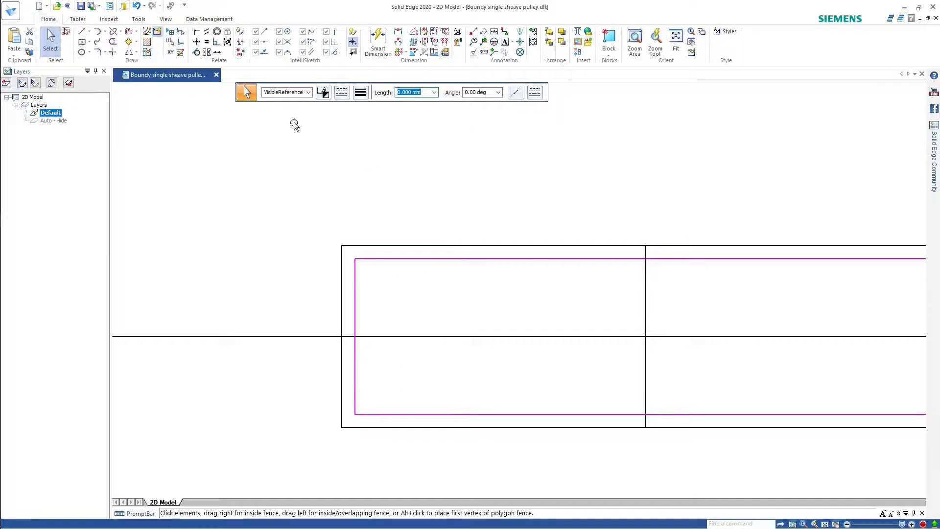
{"action": "left_click", "coordinate": [361, 91]}
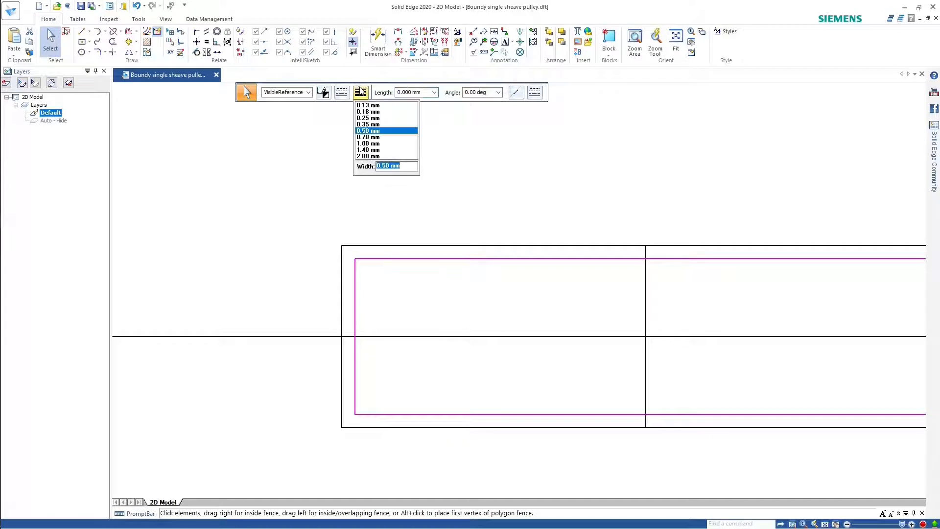
{"action": "left_click", "coordinate": [368, 118]}
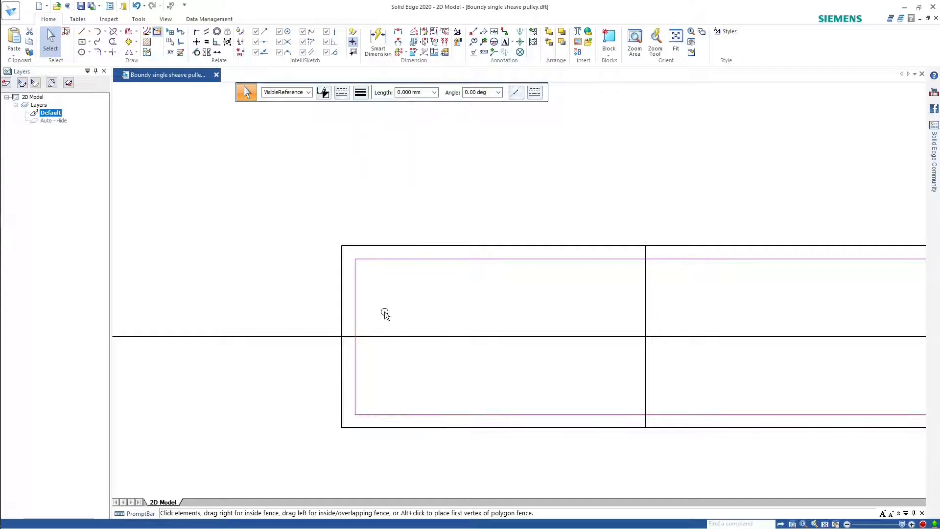
Step: Give the horizontal centre line a 0.25 mm line width and a dash-dot line type
{"action": "left_click", "coordinate": [408, 336]}
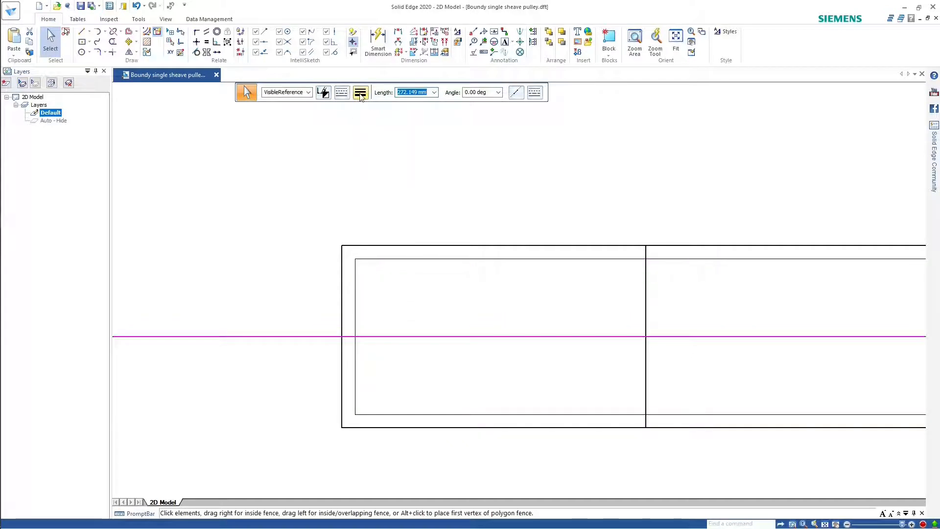
{"action": "left_click", "coordinate": [361, 94]}
{"action": "left_click", "coordinate": [368, 118]}
{"action": "left_click", "coordinate": [342, 93]}
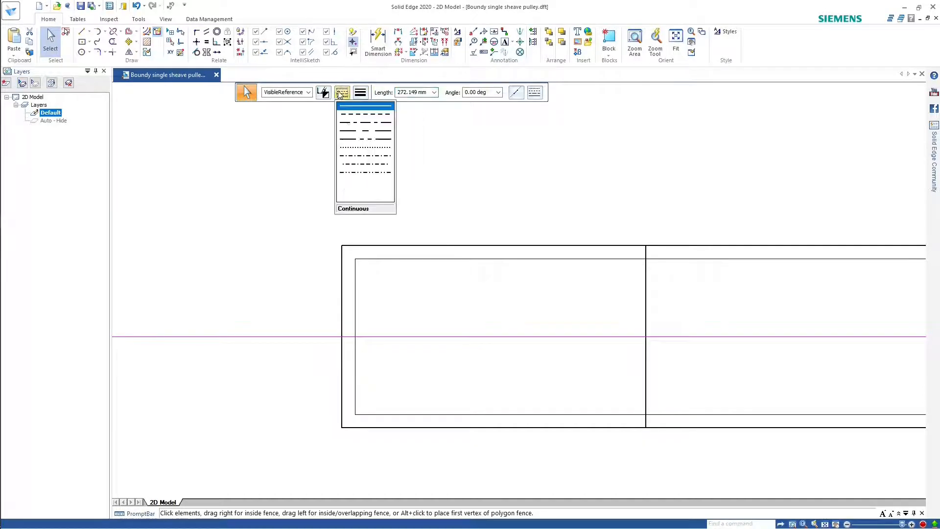
{"action": "left_click", "coordinate": [351, 125]}
{"action": "left_click", "coordinate": [547, 190]}
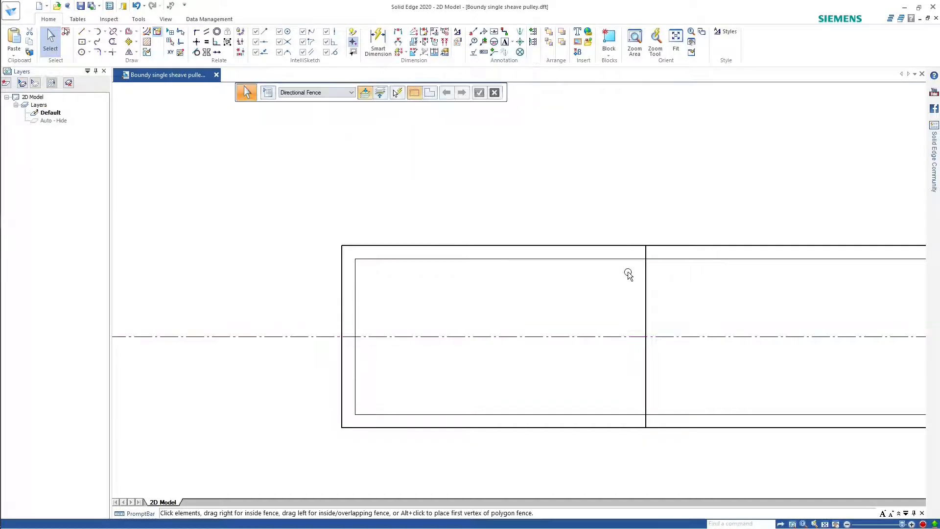
Step: Set the line width of the vertical line 20 mm from the rectangle's left end to 0.25 mm
{"action": "left_click", "coordinate": [645, 281]}
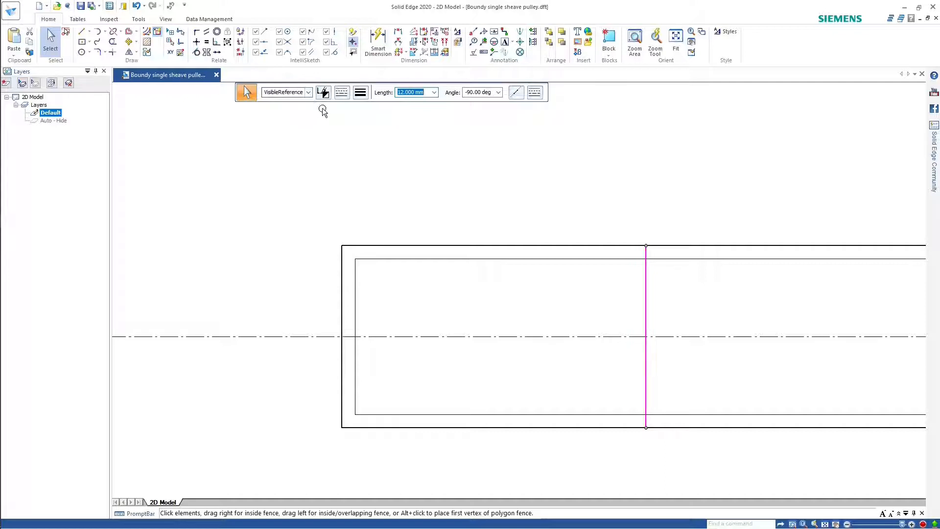
{"action": "left_click", "coordinate": [341, 93]}
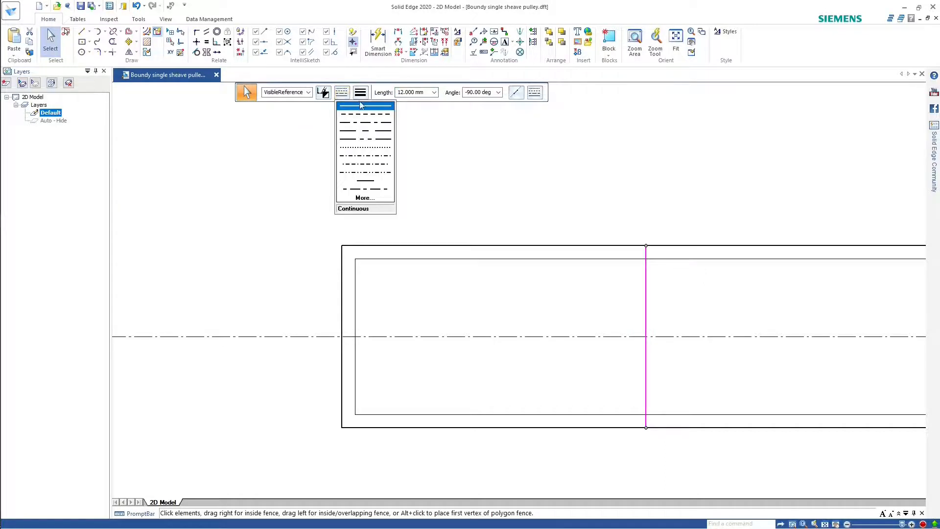
{"action": "left_click", "coordinate": [360, 93]}
{"action": "left_click", "coordinate": [373, 118]}
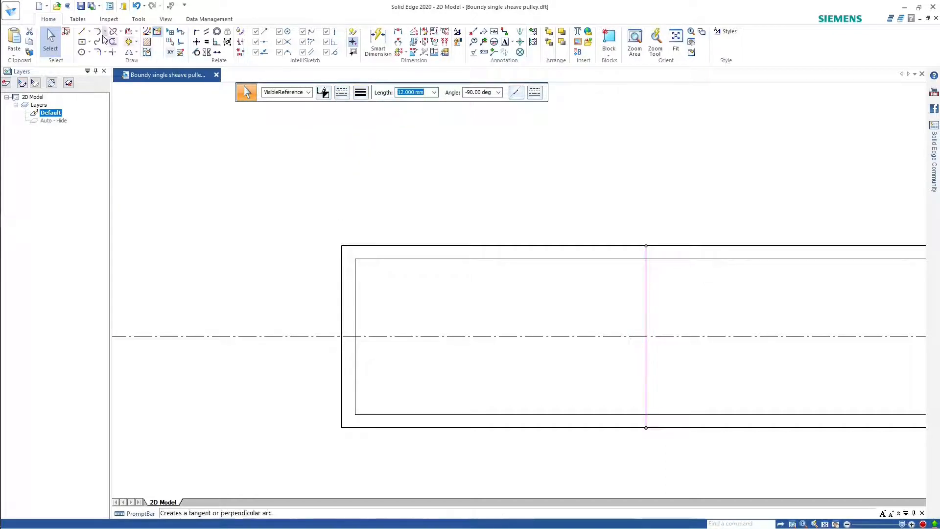
Step: Draw 30° run-out lines outward from both thread-line intersections with the 20 mm vertical line, and trim them at the stud's outer edges
{"action": "left_click", "coordinate": [81, 30]}
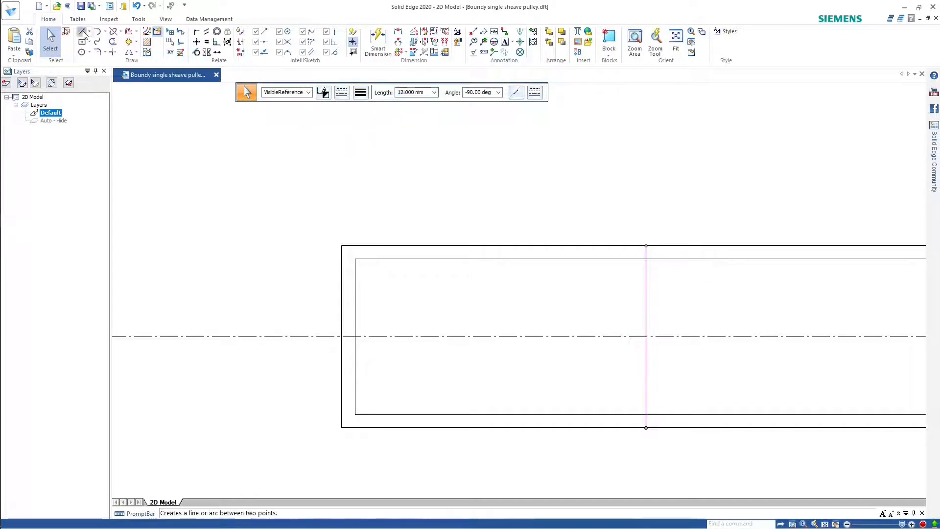
{"action": "left_click", "coordinate": [647, 259]}
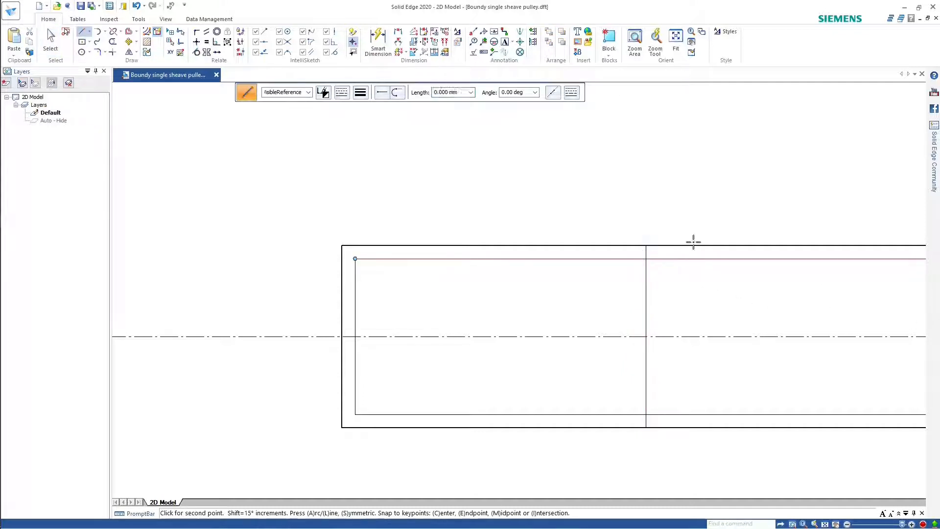
{"action": "key", "text": "Tab"}
{"action": "type", "text": "3"}
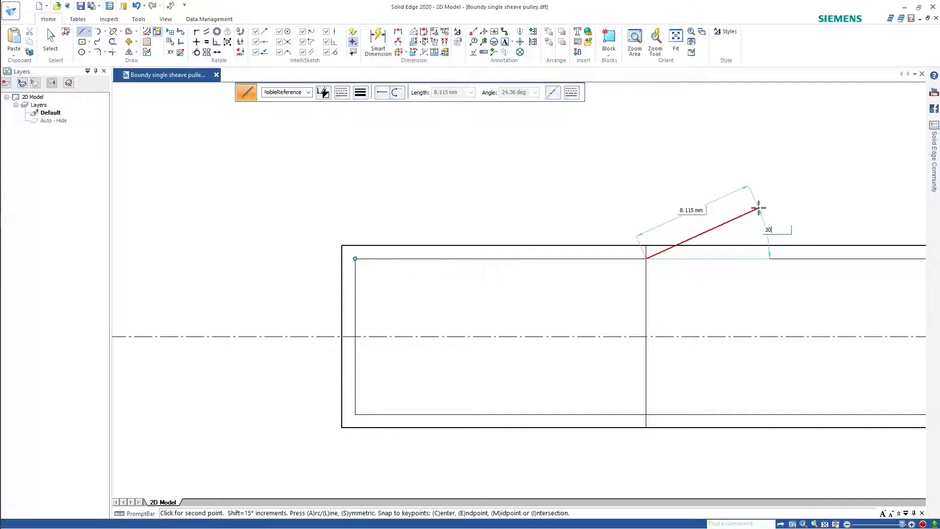
{"action": "type", "text": "00"}
{"action": "left_click", "coordinate": [703, 155]}
{"action": "right_click", "coordinate": [667, 422]}
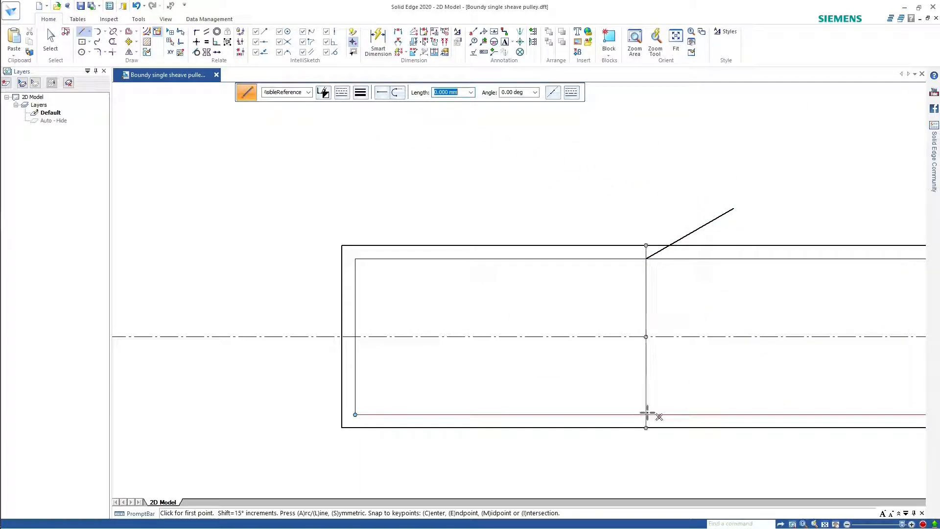
{"action": "left_click", "coordinate": [646, 415]}
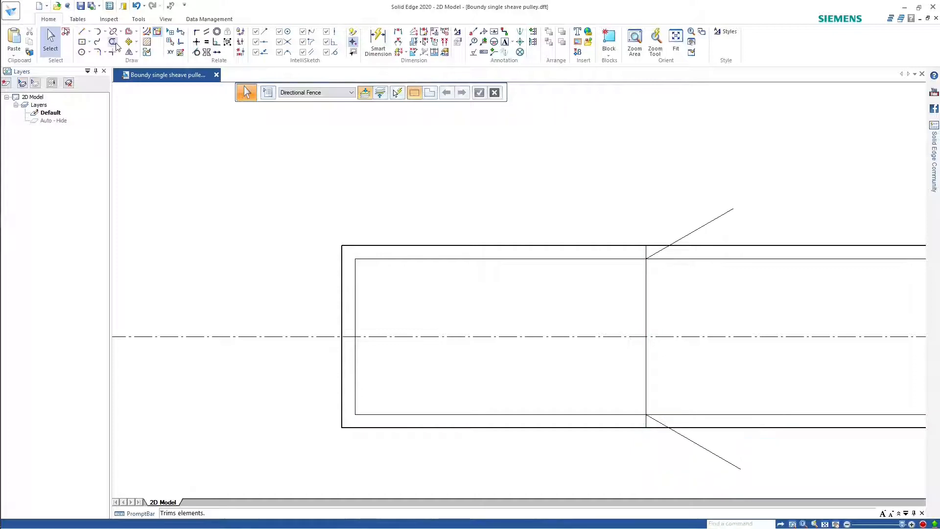
{"action": "left_click", "coordinate": [113, 41]}
{"action": "left_click", "coordinate": [700, 445]}
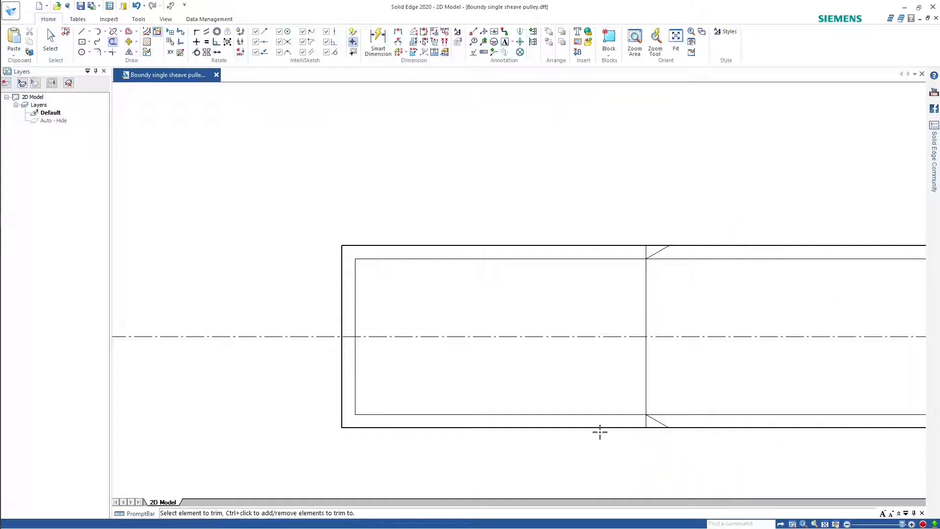
Step: Extend the inner rectangle's edges past both left-end corners until they meet the outer rectangle's edges
{"action": "left_click", "coordinate": [113, 52]}
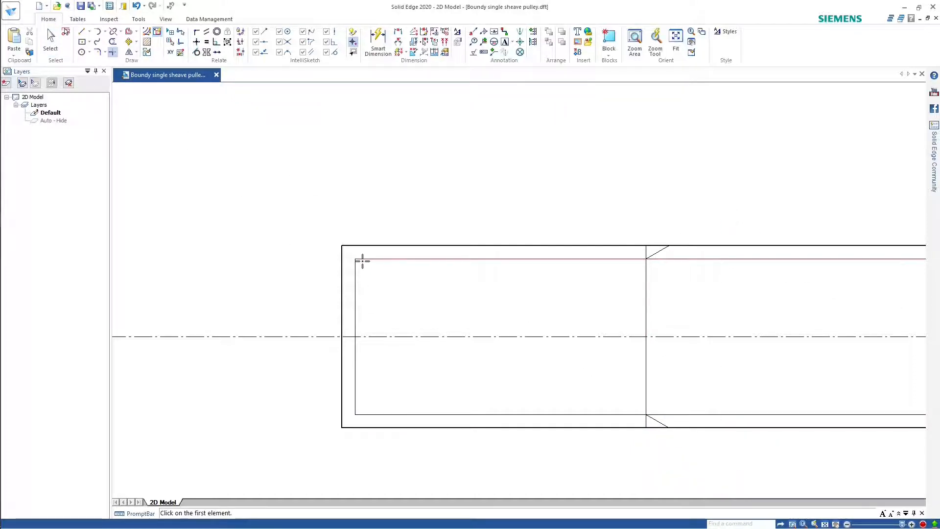
{"action": "left_click", "coordinate": [121, 33]}
{"action": "left_click", "coordinate": [129, 58]}
{"action": "left_click_drag", "start_coordinate": [349, 272], "coordinate": [378, 255]}
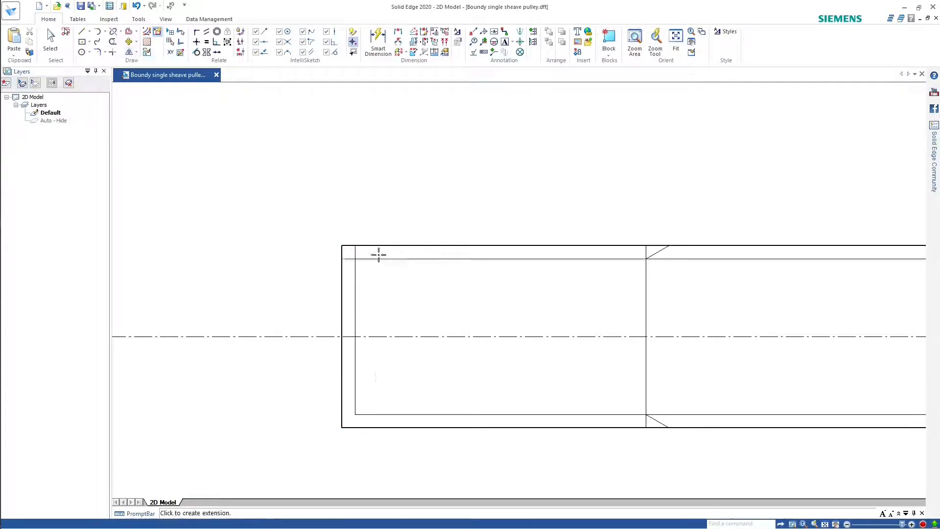
{"action": "left_click_drag", "start_coordinate": [377, 421], "coordinate": [364, 406]}
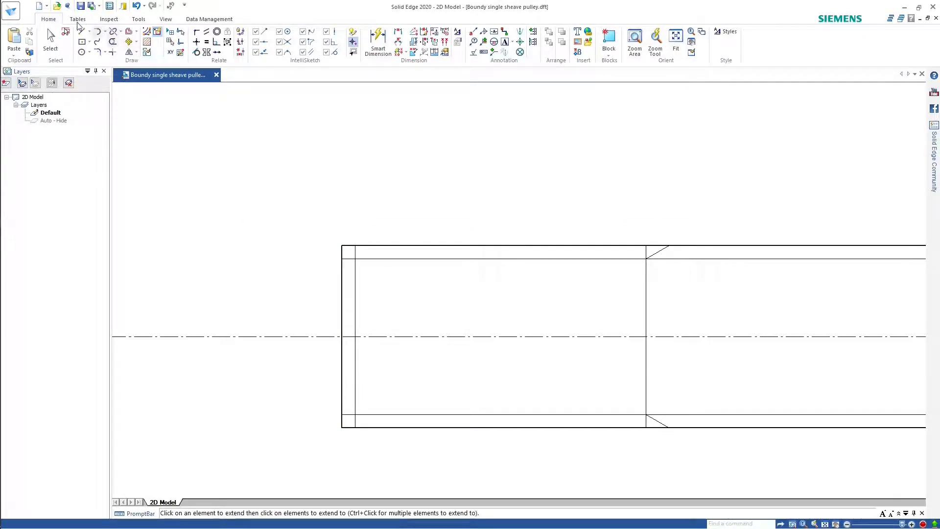
Step: Draw a 45° chamfer line across the stud's upper left corner and trim off the outer corner
{"action": "left_click", "coordinate": [81, 32]}
{"action": "scroll", "coordinate": [338, 253], "scroll_direction": "up", "scroll_amount": 3}
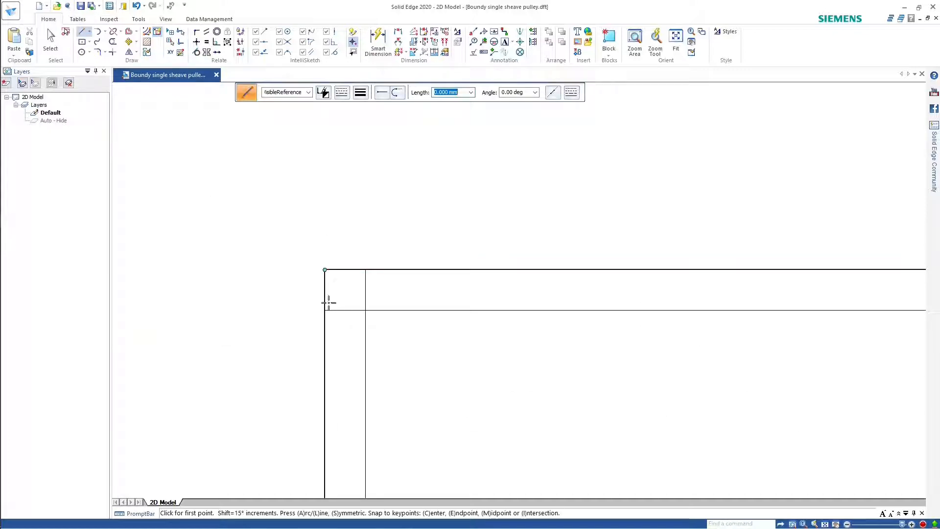
{"action": "left_click", "coordinate": [366, 270]}
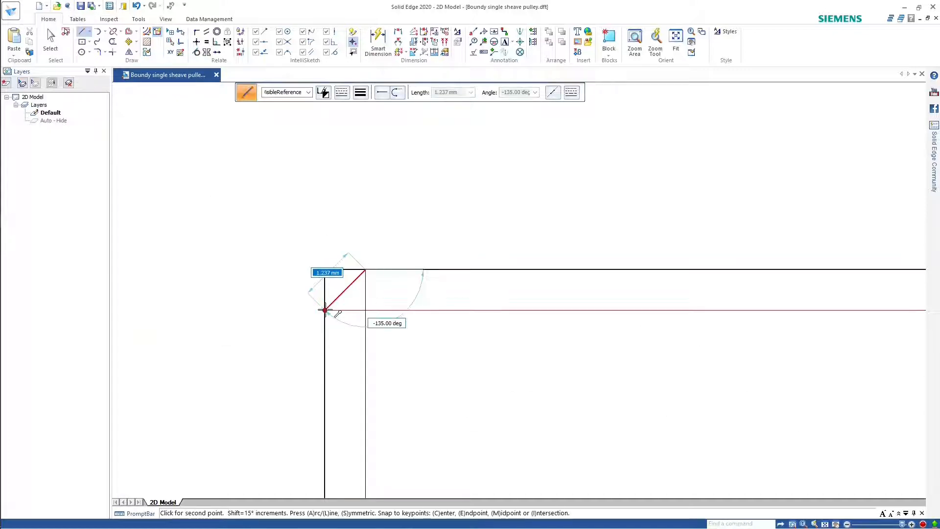
{"action": "left_click", "coordinate": [324, 310]}
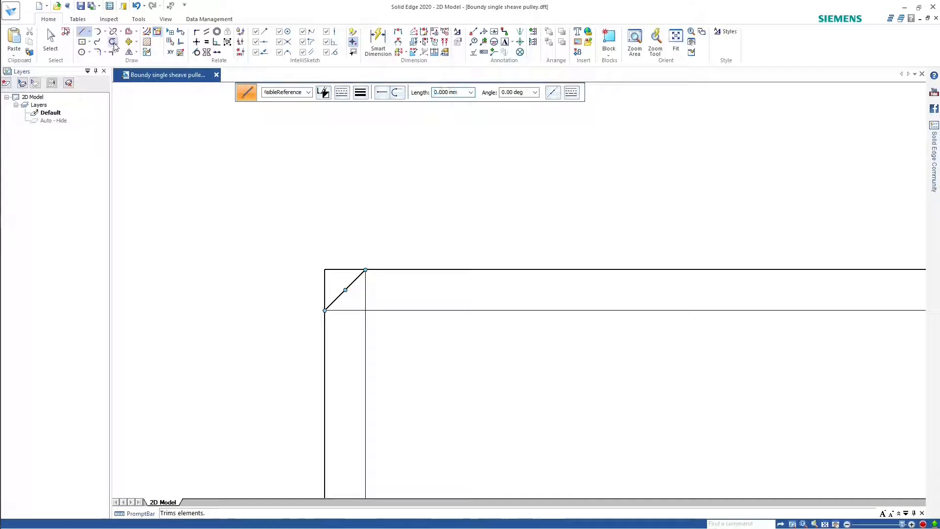
{"action": "left_click", "coordinate": [113, 43]}
{"action": "left_click_drag", "start_coordinate": [337, 260], "coordinate": [312, 286]}
Step: Trim off the stud's lower left corner and draw the matching chamfer line between the thread line end and the lower edge
{"action": "scroll", "coordinate": [301, 269], "scroll_direction": "down", "scroll_amount": 5}
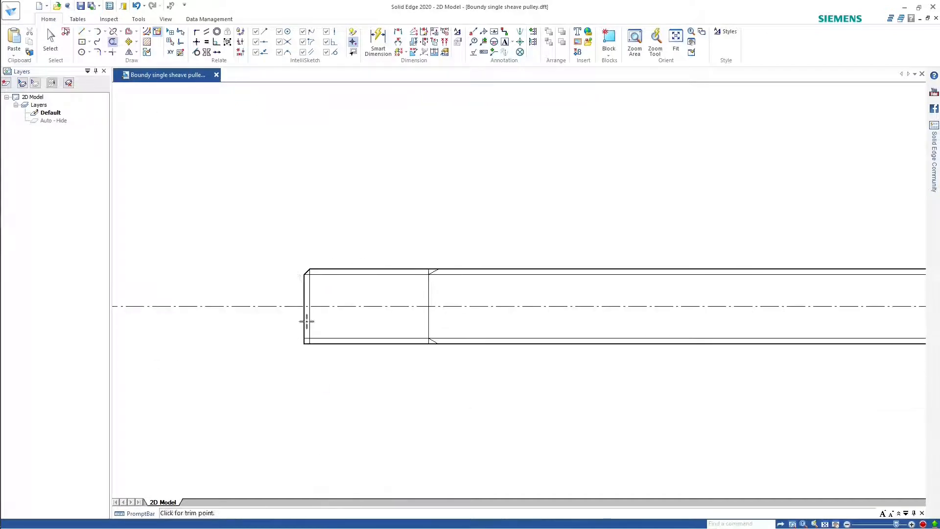
{"action": "scroll", "coordinate": [310, 356], "scroll_direction": "up", "scroll_amount": 7}
{"action": "left_click_drag", "start_coordinate": [283, 314], "coordinate": [238, 278]}
{"action": "left_click", "coordinate": [250, 221]}
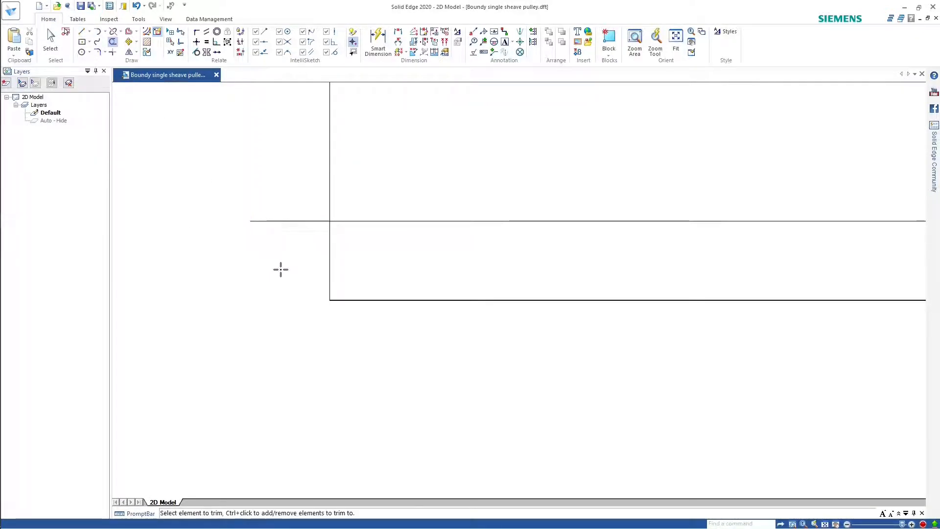
{"action": "key", "text": "ctrl+z"}
{"action": "left_click", "coordinate": [82, 32]}
{"action": "left_click", "coordinate": [251, 221]}
{"action": "left_click", "coordinate": [330, 300]}
{"action": "right_click", "coordinate": [330, 300]}
{"action": "scroll", "coordinate": [310, 248], "scroll_direction": "down", "scroll_amount": 7}
{"action": "scroll", "coordinate": [516, 215], "scroll_direction": "down", "scroll_amount": 4}
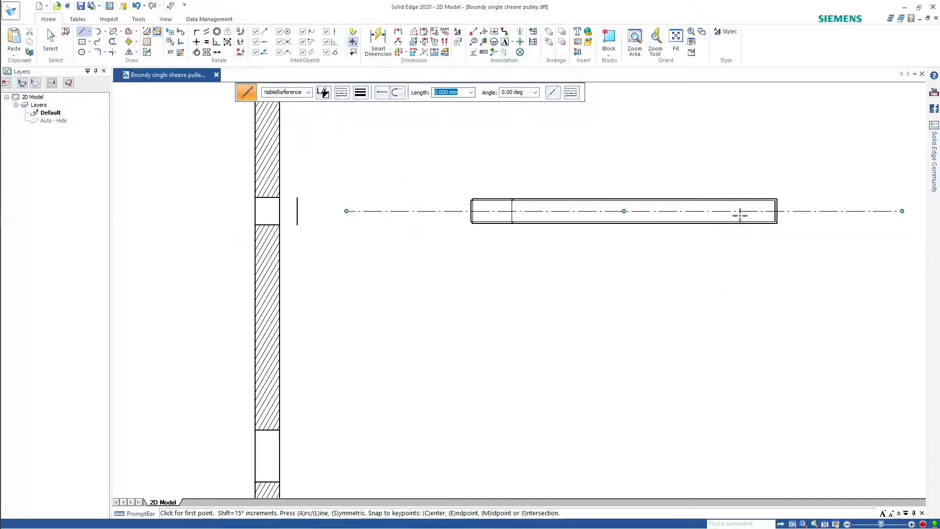
{"action": "scroll", "coordinate": [740, 214], "scroll_direction": "up", "scroll_amount": 3}
{"action": "key", "text": "Escape"}
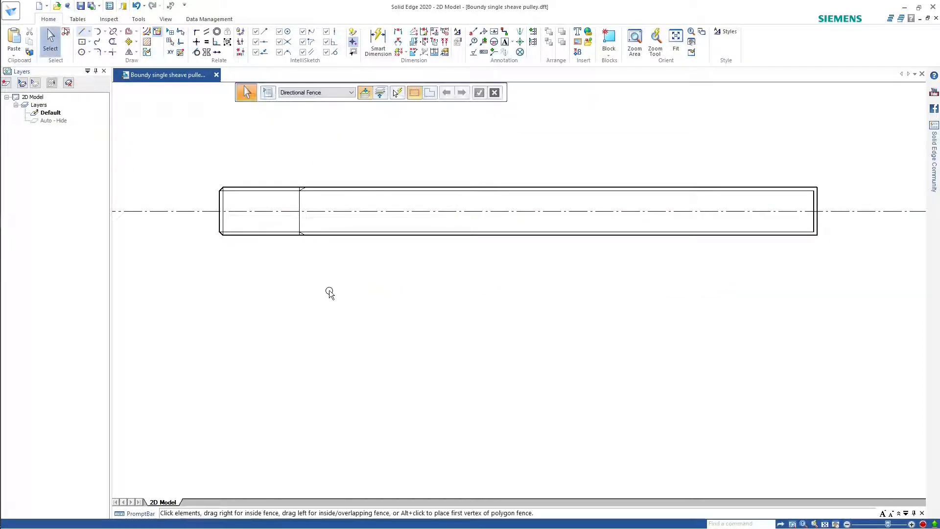
Step: Delete the vertical end lines of both the outer and inner rectangles at the stud's right end
{"action": "left_click_drag", "start_coordinate": [175, 157], "coordinate": [332, 295]}
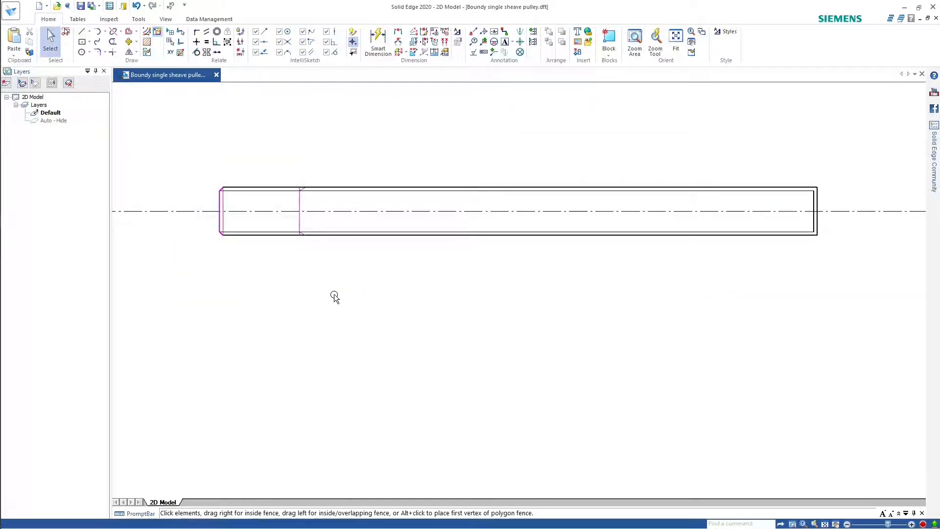
{"action": "left_click", "coordinate": [836, 205]}
{"action": "left_click_drag", "start_coordinate": [836, 203], "coordinate": [791, 202]}
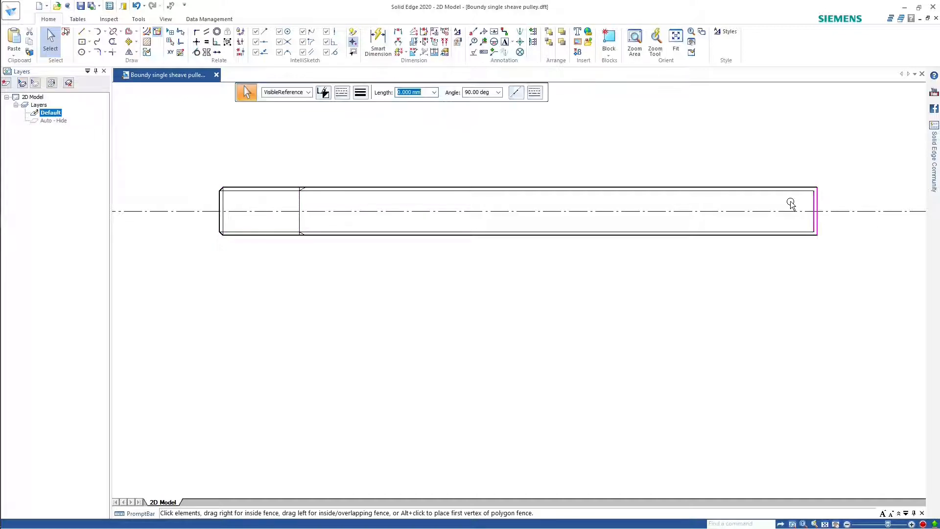
{"action": "key", "text": "Delete"}
Step: Mirror a copy of the left end's chamfer, end, thread-limit and run-out lines about a vertical axis right of the stud's middle
{"action": "left_click_drag", "start_coordinate": [194, 155], "coordinate": [361, 253]}
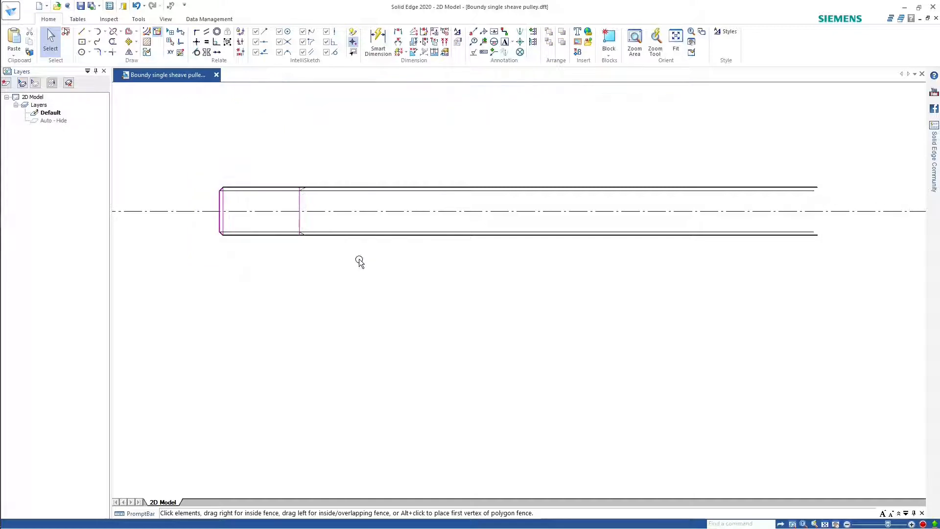
{"action": "left_click", "coordinate": [130, 52]}
{"action": "key", "text": "Escape"}
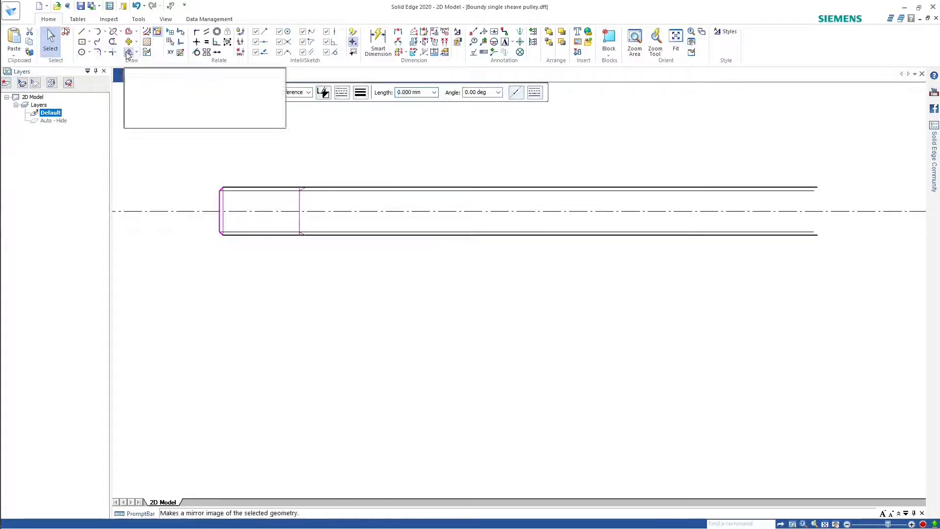
{"action": "left_click", "coordinate": [130, 53]}
{"action": "left_click", "coordinate": [572, 125]}
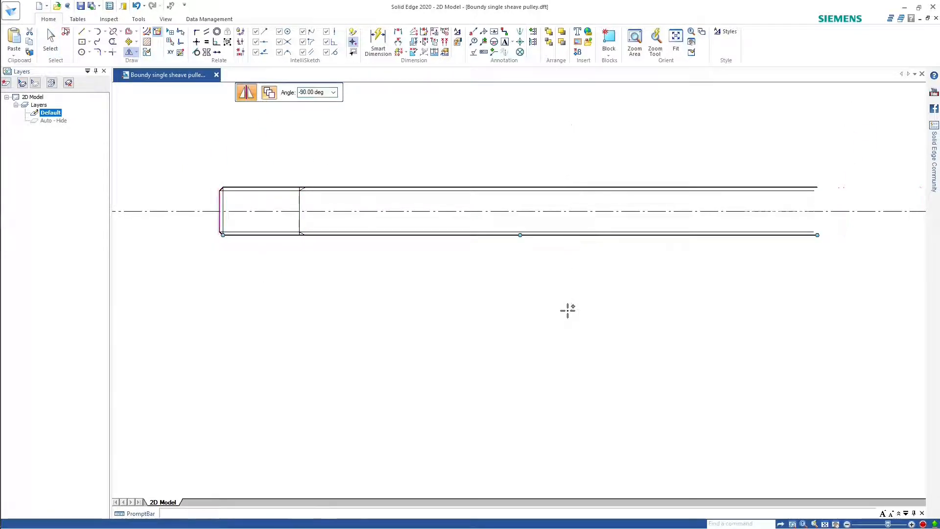
{"action": "left_click", "coordinate": [568, 311]}
{"action": "key", "text": "Escape"}
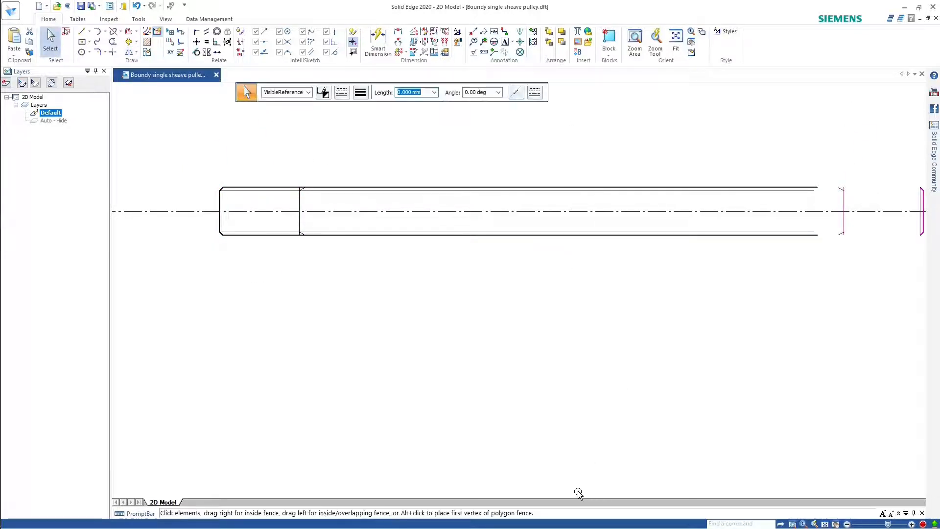
Step: Move the mirrored end lines along the centre line so their end edge closes the stud's open right end
{"action": "scroll", "coordinate": [697, 477], "scroll_direction": "down", "scroll_amount": 3}
{"action": "scroll", "coordinate": [813, 321], "scroll_direction": "up", "scroll_amount": 6}
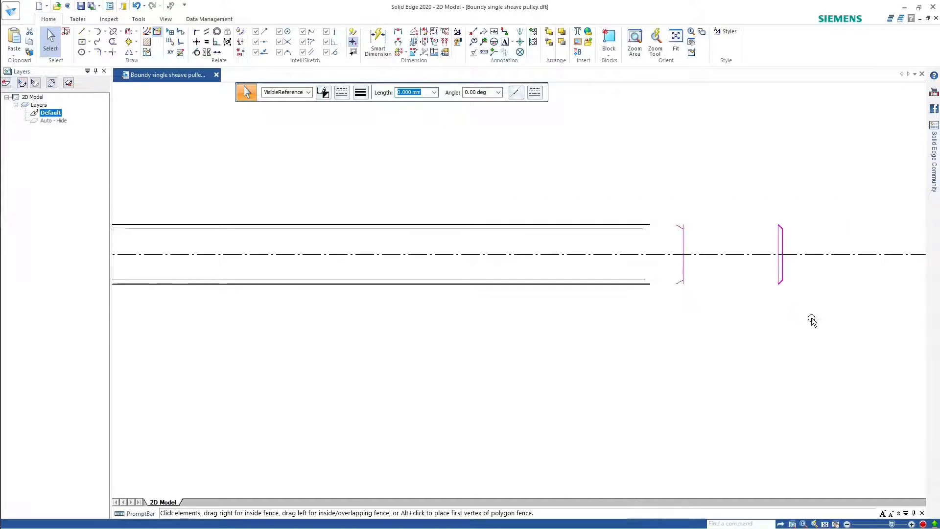
{"action": "left_click", "coordinate": [129, 42]}
{"action": "left_click", "coordinate": [130, 43]}
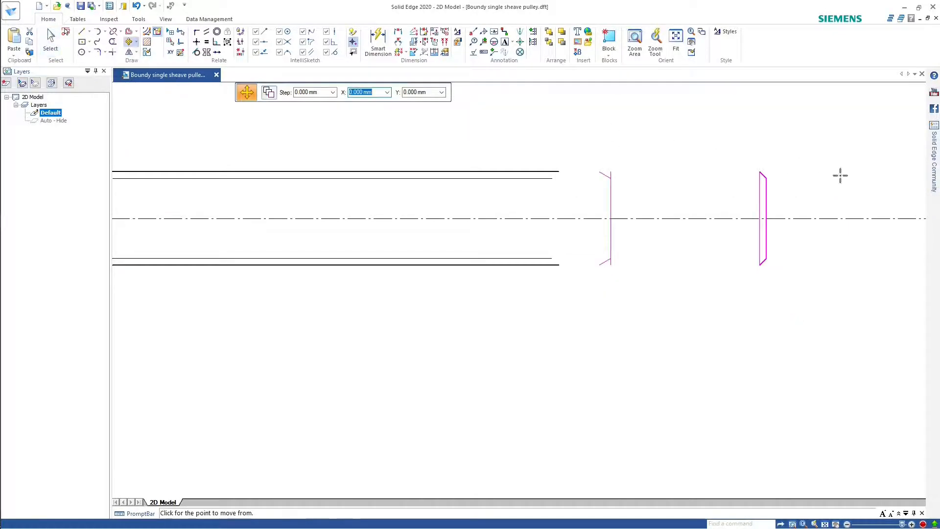
{"action": "left_click", "coordinate": [765, 218]}
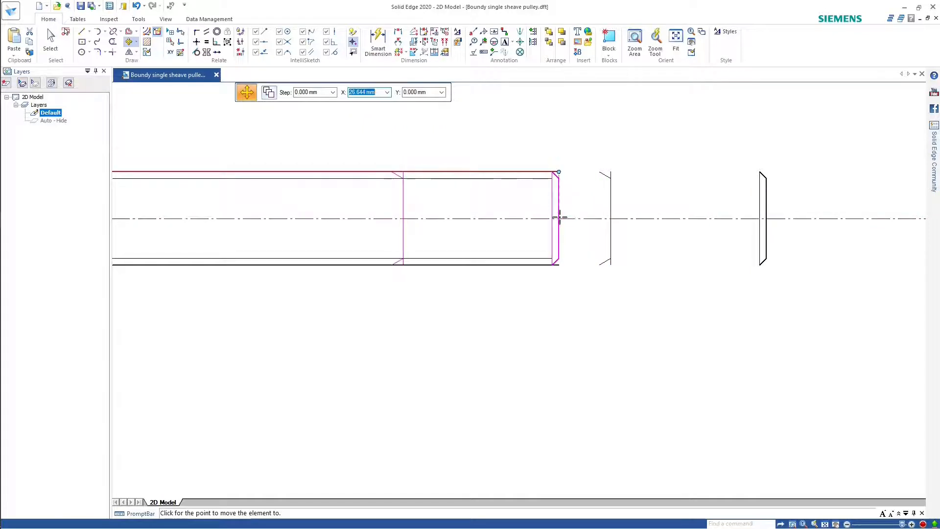
{"action": "left_click", "coordinate": [559, 218]}
{"action": "left_click", "coordinate": [50, 40]}
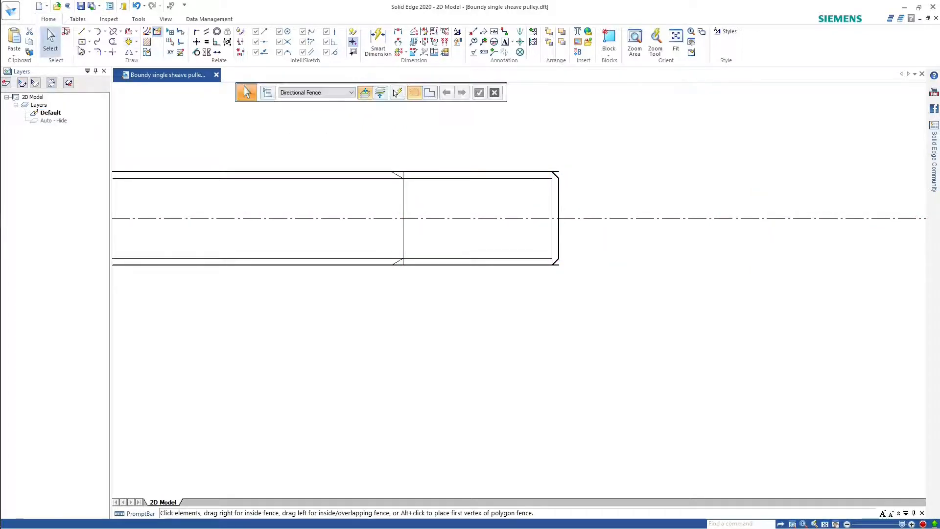
Step: Trim the upper and lower outer edges where they overhang the chamfers at the stud's right end
{"action": "left_click", "coordinate": [113, 43]}
{"action": "scroll", "coordinate": [554, 148], "scroll_direction": "up", "scroll_amount": 4}
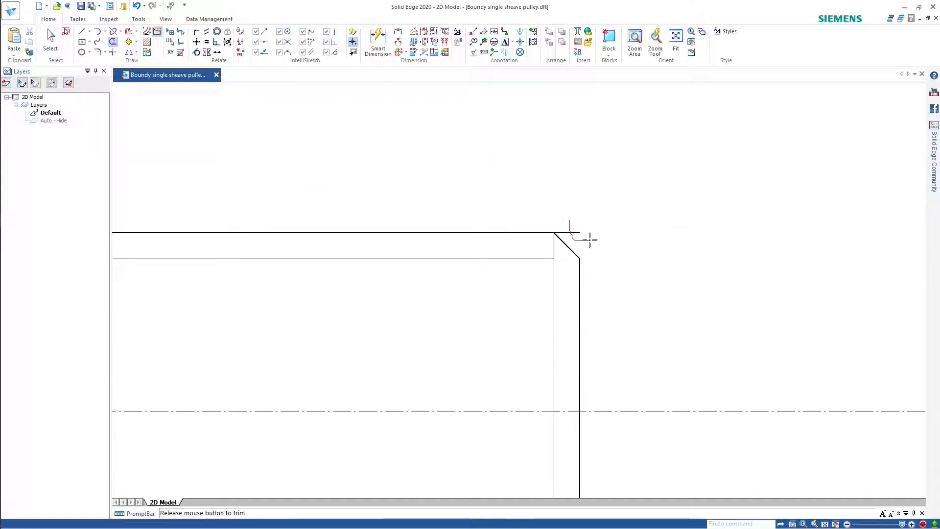
{"action": "scroll", "coordinate": [618, 263], "scroll_direction": "down", "scroll_amount": 3}
{"action": "scroll", "coordinate": [619, 263], "scroll_direction": "down", "scroll_amount": 3}
{"action": "scroll", "coordinate": [625, 360], "scroll_direction": "up", "scroll_amount": 5}
{"action": "left_click_drag", "start_coordinate": [577, 309], "coordinate": [554, 336]}
{"action": "scroll", "coordinate": [388, 153], "scroll_direction": "down", "scroll_amount": 6}
{"action": "scroll", "coordinate": [151, 128], "scroll_direction": "up", "scroll_amount": 4}
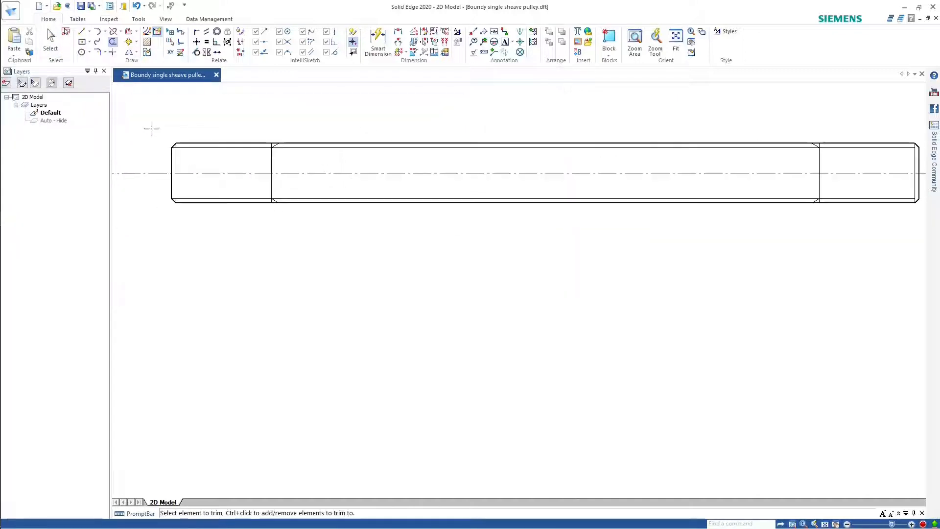
Step: Check the stud's overall length between the midpoints of its two end lines
{"action": "left_click", "coordinate": [398, 31]}
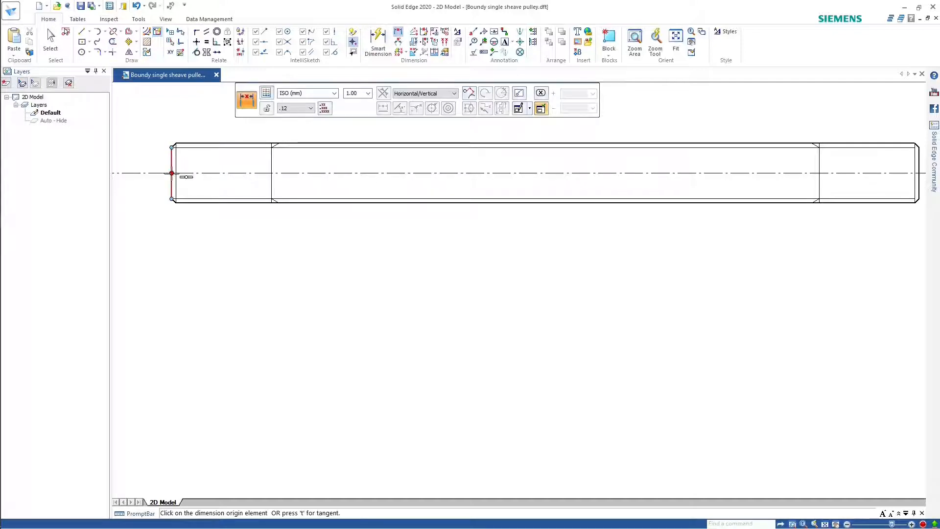
{"action": "left_click", "coordinate": [172, 173]}
{"action": "left_click", "coordinate": [919, 173]}
{"action": "right_click", "coordinate": [715, 273]}
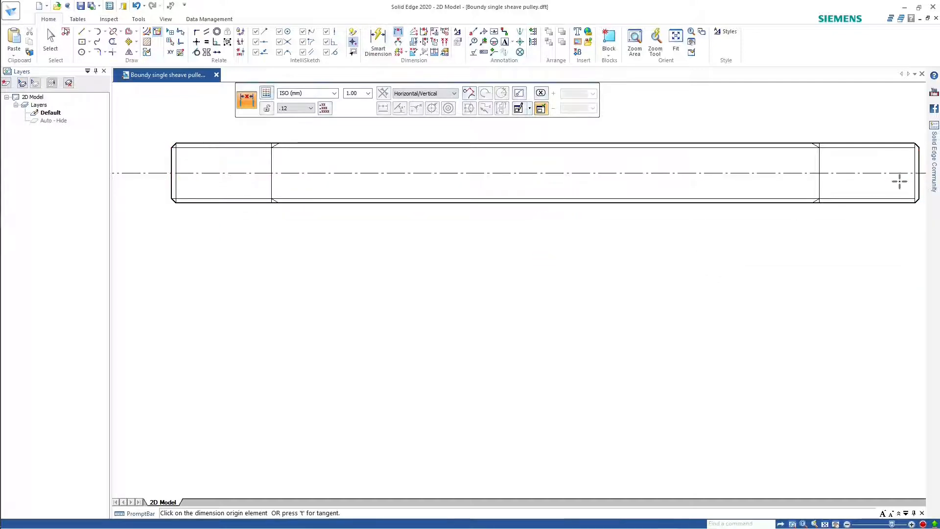
Step: Extend the upper and lower thread lines at the stud's right end to the outer end edge
{"action": "scroll", "coordinate": [924, 155], "scroll_direction": "up", "scroll_amount": 6}
{"action": "left_click", "coordinate": [121, 31]}
{"action": "left_click", "coordinate": [139, 55]}
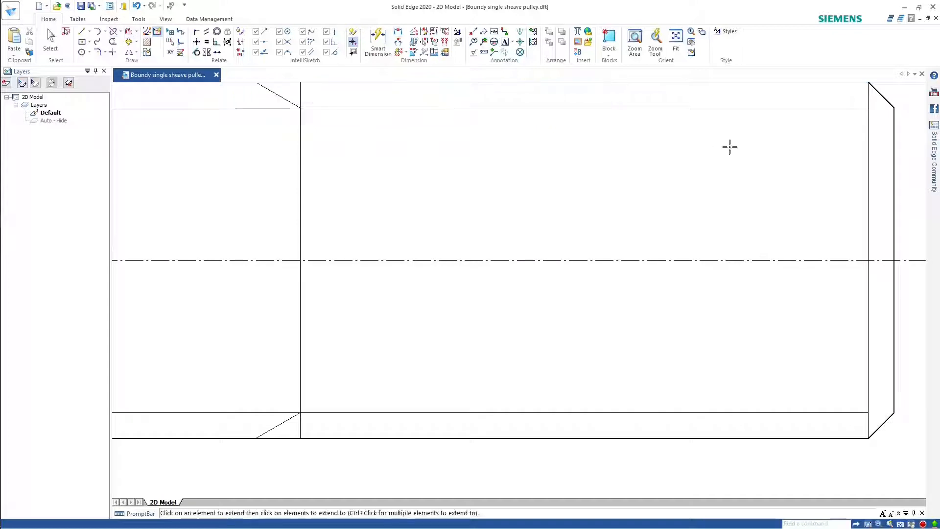
{"action": "left_click", "coordinate": [779, 108]}
{"action": "left_click", "coordinate": [805, 413]}
{"action": "scroll", "coordinate": [469, 335], "scroll_direction": "down", "scroll_amount": 5}
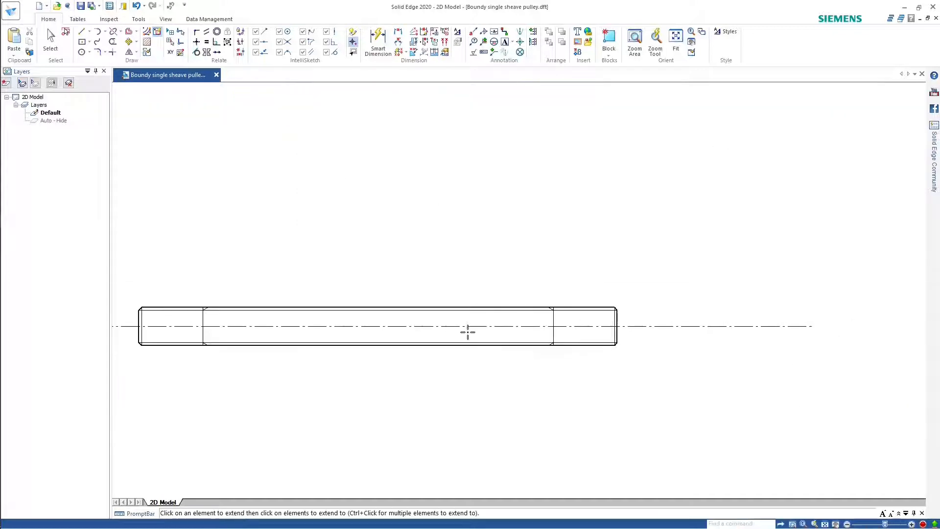
Step: Trim away the upper and lower thread lines along the stud's plain middle section, between the two threaded ends
{"action": "left_click", "coordinate": [113, 43]}
{"action": "scroll", "coordinate": [385, 313], "scroll_direction": "down", "scroll_amount": 1}
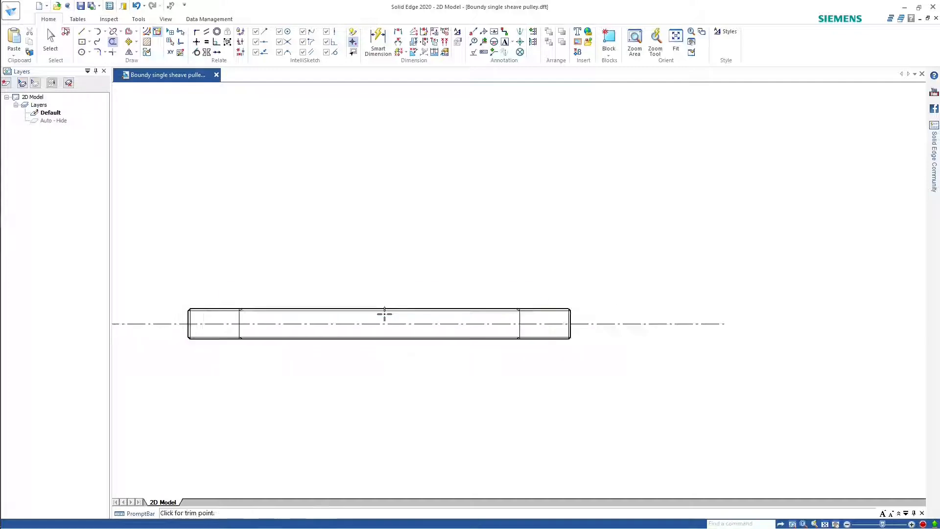
{"action": "scroll", "coordinate": [385, 314], "scroll_direction": "up", "scroll_amount": 4}
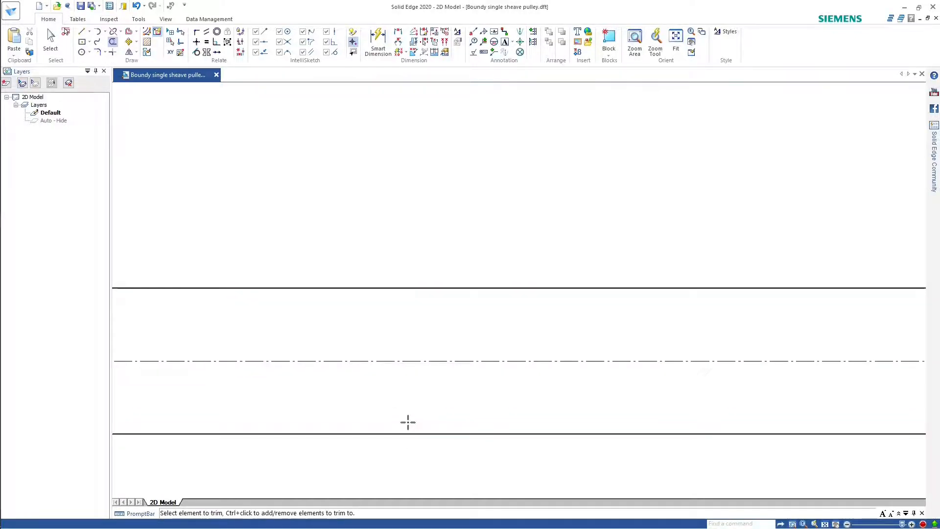
{"action": "scroll", "coordinate": [500, 360], "scroll_direction": "down", "scroll_amount": 5}
{"action": "scroll", "coordinate": [480, 386], "scroll_direction": "up", "scroll_amount": 2}
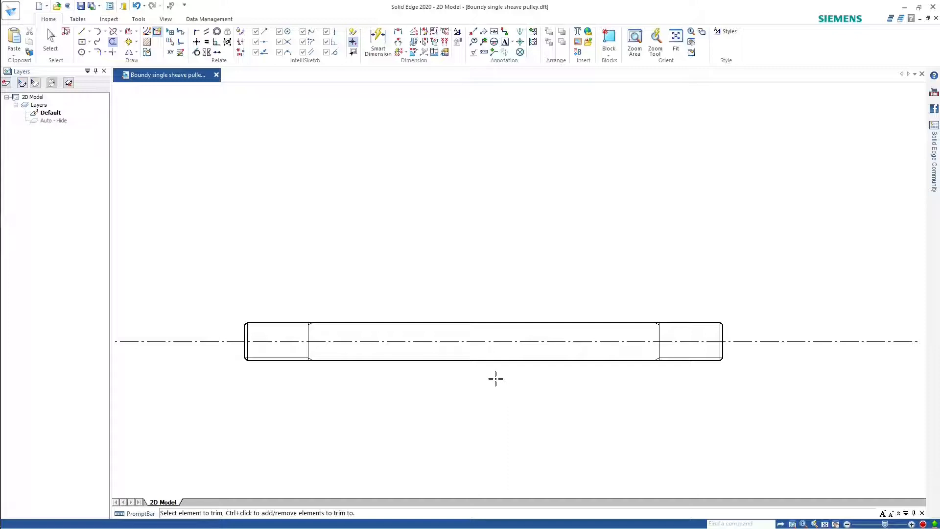
Step: Switch to Firefox and search the web for "AUSTRALIAN STANDARD PIPE ID 12"
{"action": "key", "text": "alt+Tab"}
{"action": "left_click", "coordinate": [501, 150]}
{"action": "type", "text": "AUSTR"}
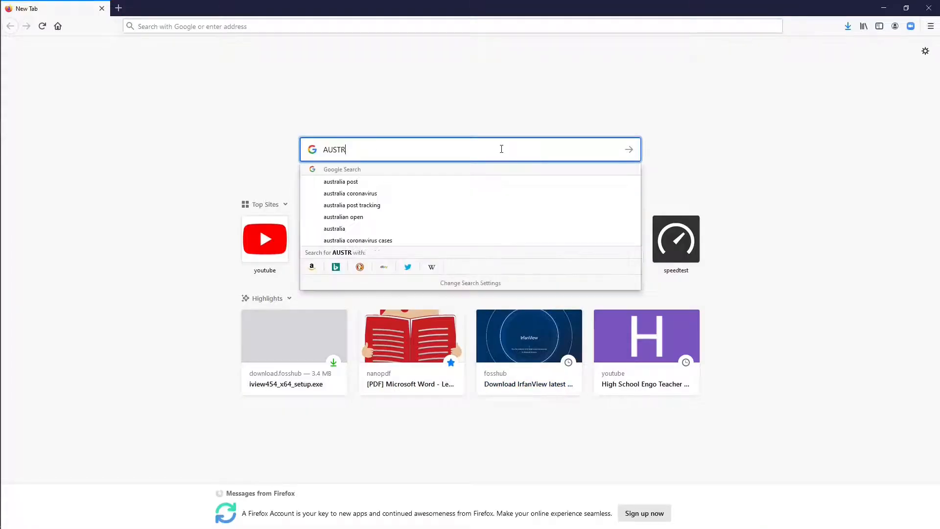
{"action": "type", "text": "ALIAN STANDARD PIPE "}
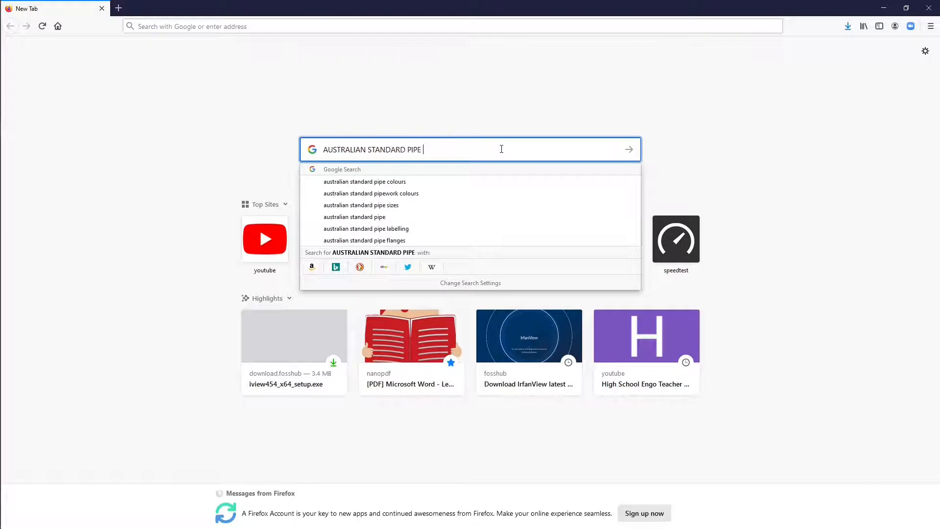
{"action": "type", "text": "ID"}
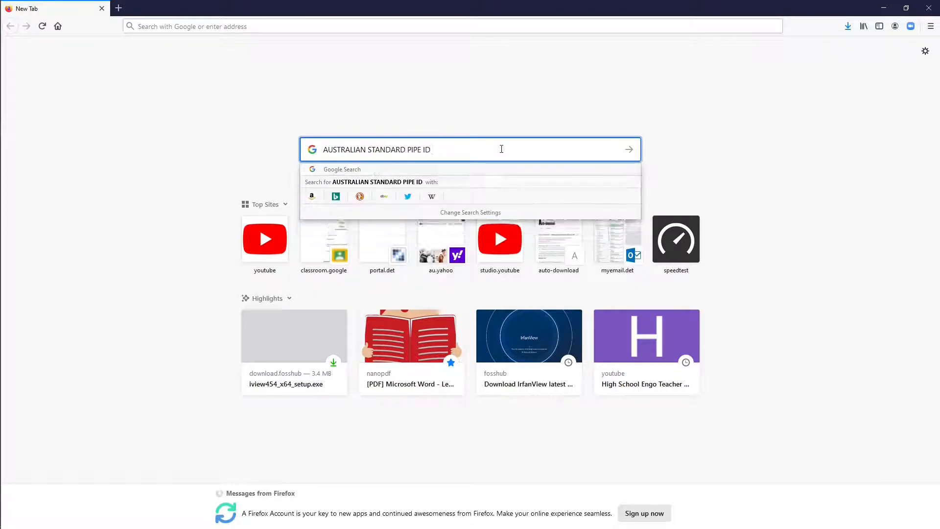
{"action": "type", "text": " 12"}
{"action": "key", "text": "Return"}
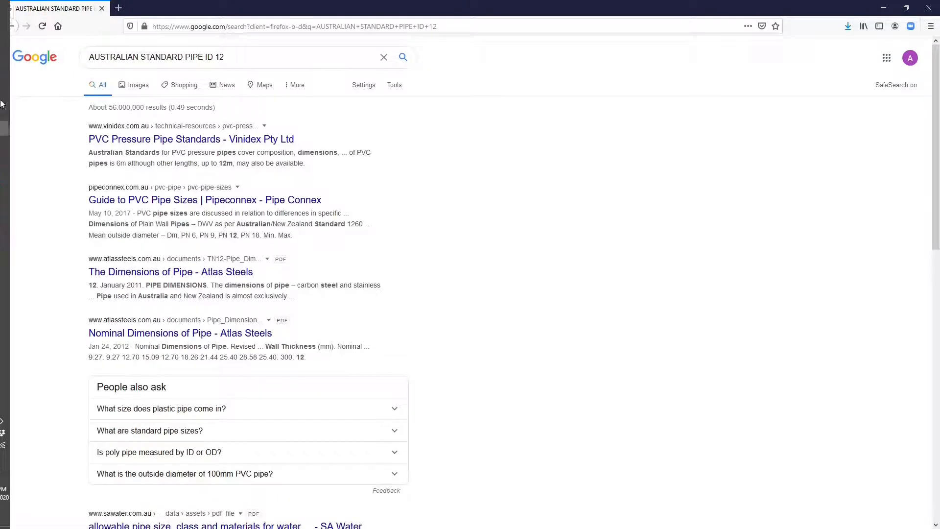
Step: Refine the search with the word "steel" and open the Atlas Steels Nominal Dimensions of Pipe chart
{"action": "left_click", "coordinate": [187, 55]}
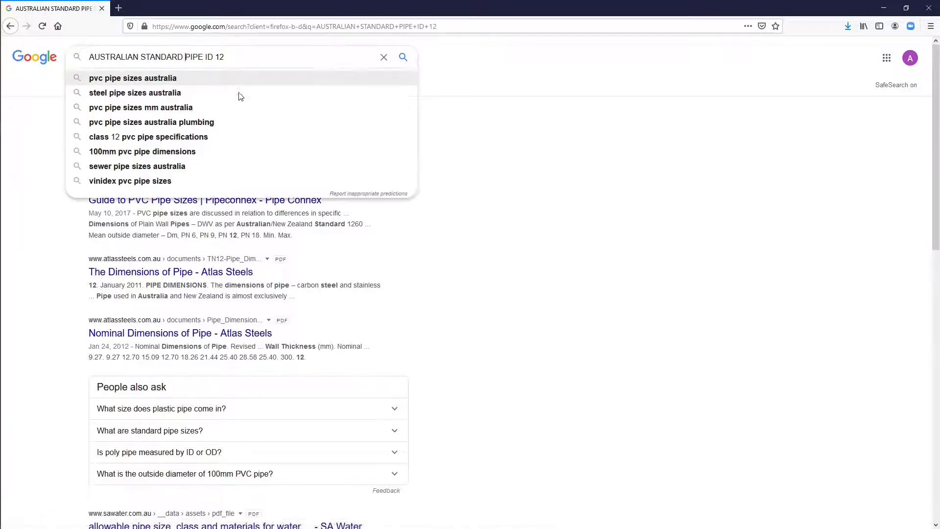
{"action": "type", "text": "steel"}
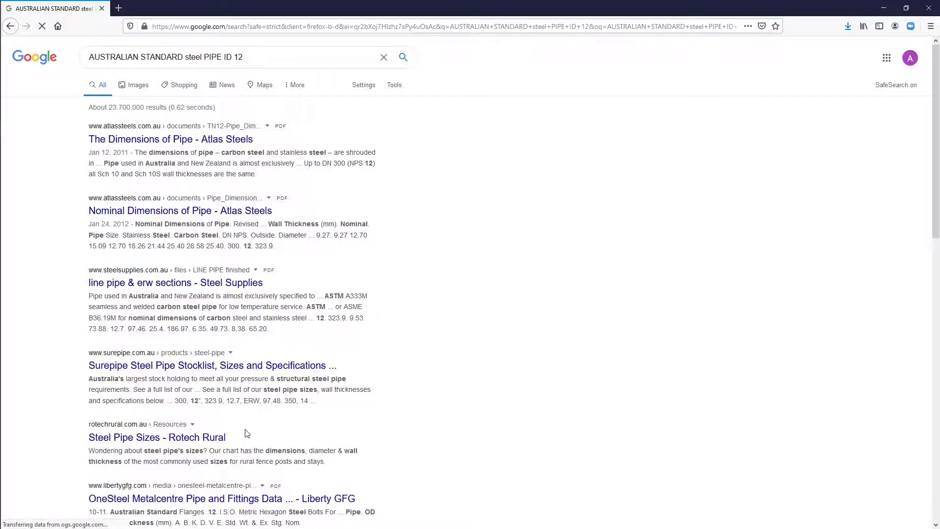
{"action": "left_click", "coordinate": [229, 215]}
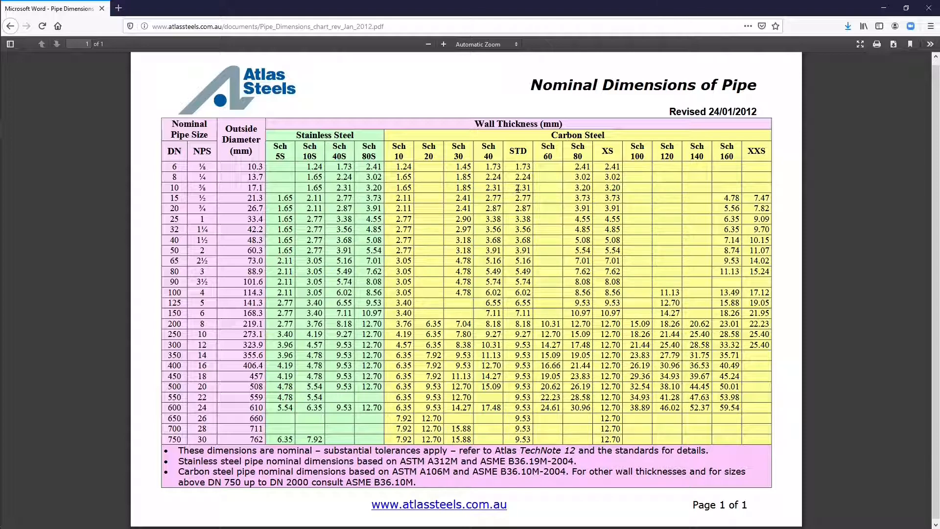
Step: Switch back to Solid Edge and draw a rectangle 100 mm wide and 17.1 mm high, centred on the stud's midpoint
{"action": "key", "text": "alt+Tab"}
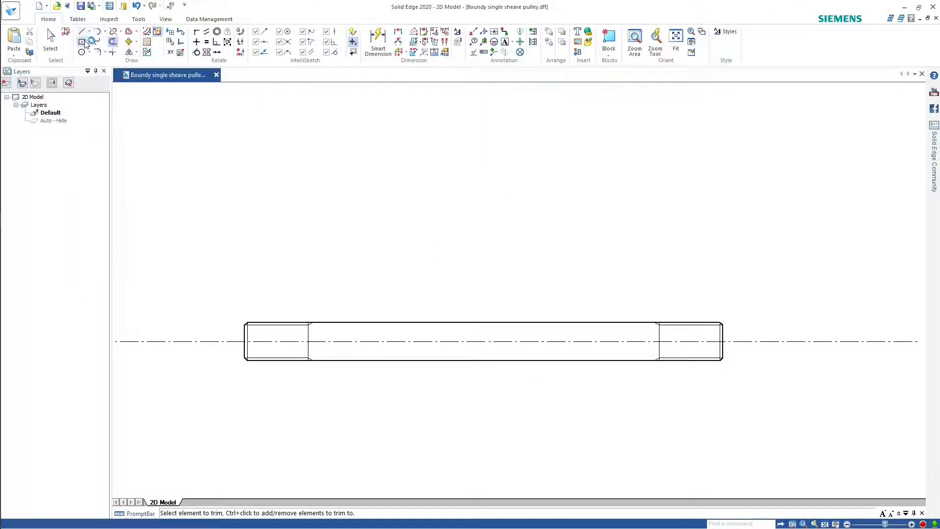
{"action": "left_click", "coordinate": [484, 341]}
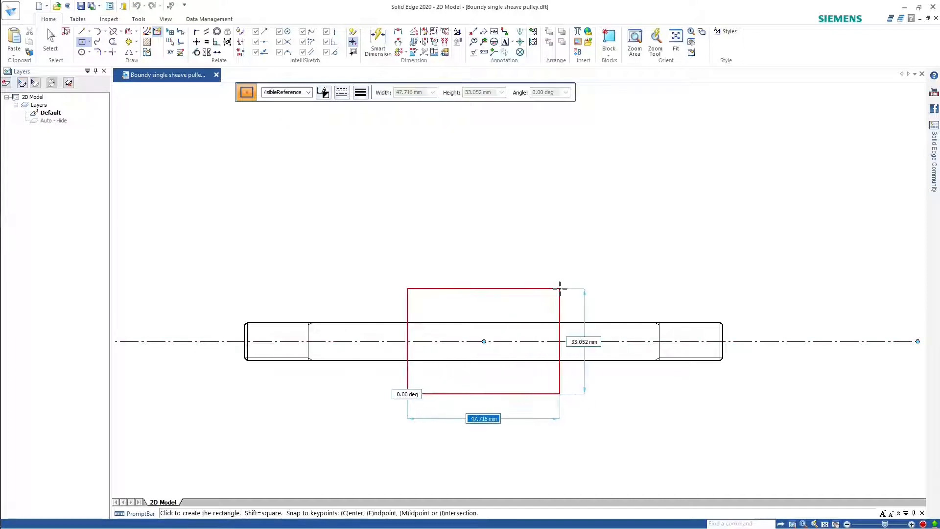
{"action": "type", "text": "17"}
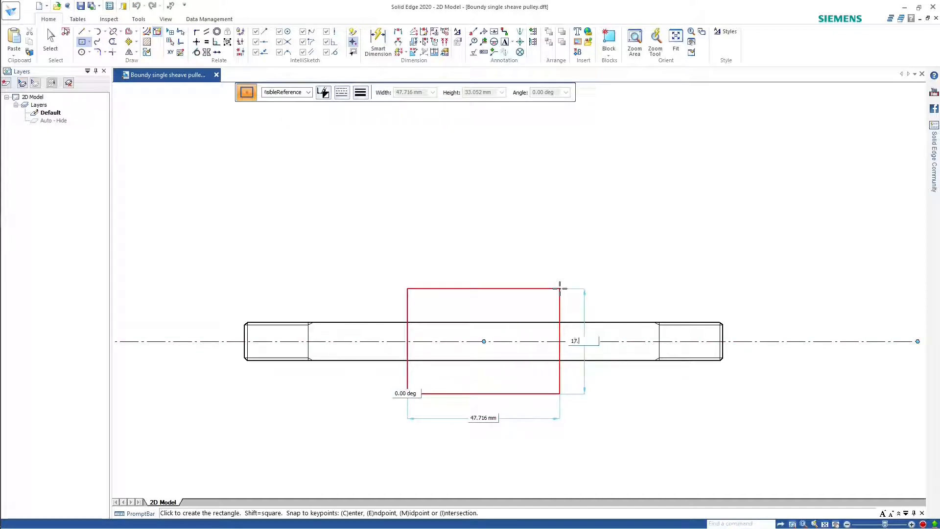
{"action": "key", "text": "Tab"}
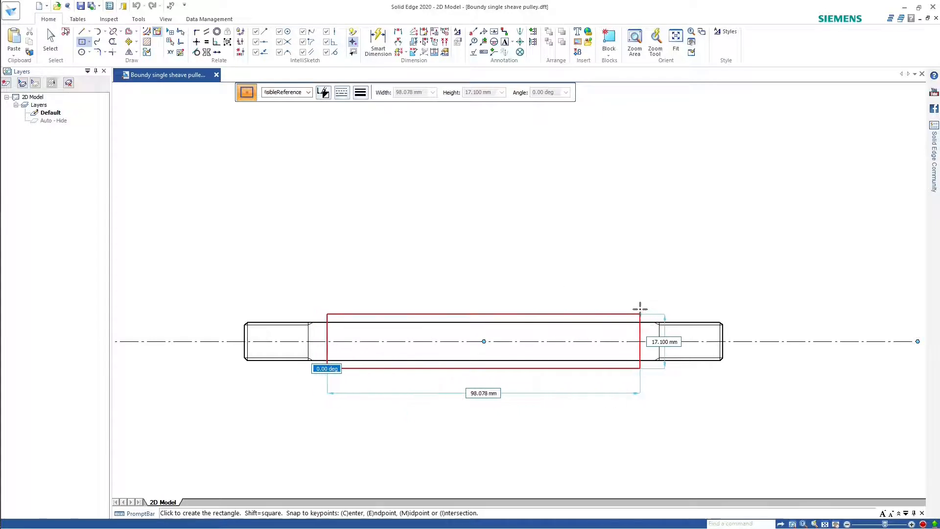
{"action": "key", "text": "Tab"}
{"action": "type", "text": "100"}
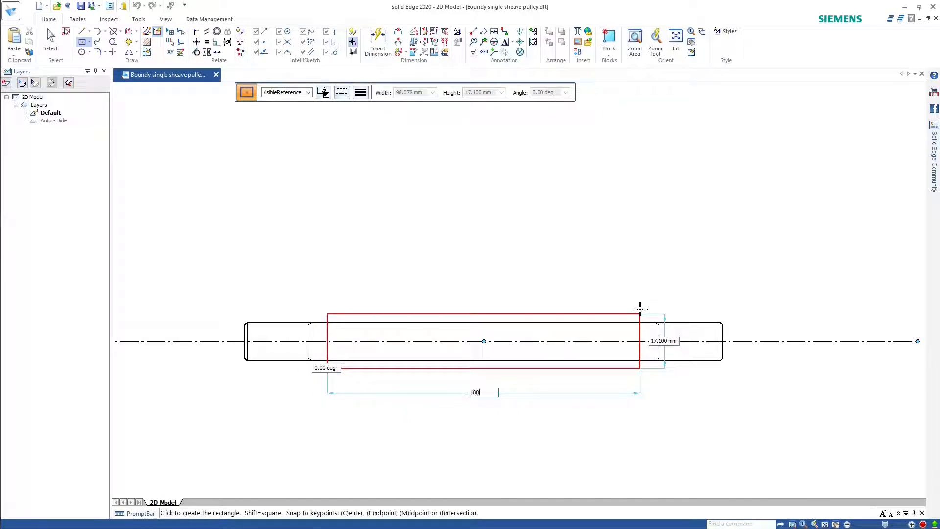
{"action": "key", "text": "Tab"}
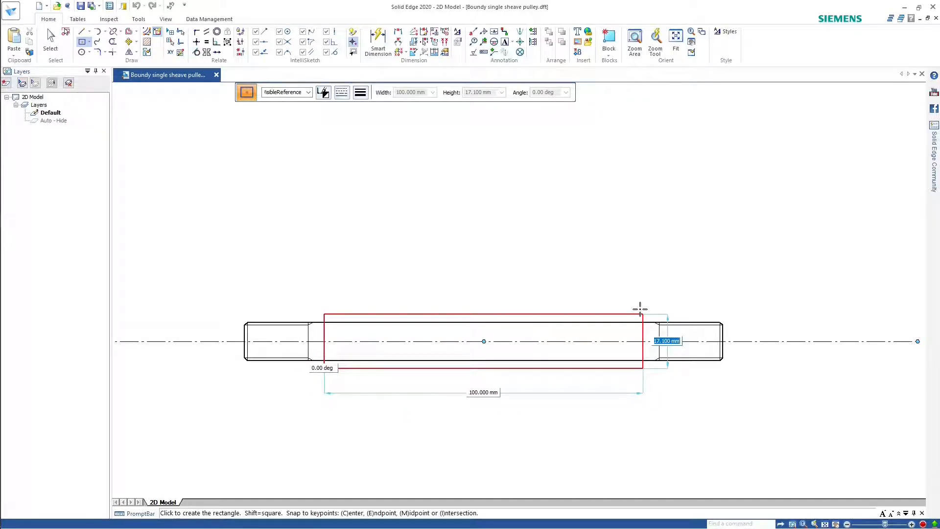
{"action": "left_click", "coordinate": [640, 309]}
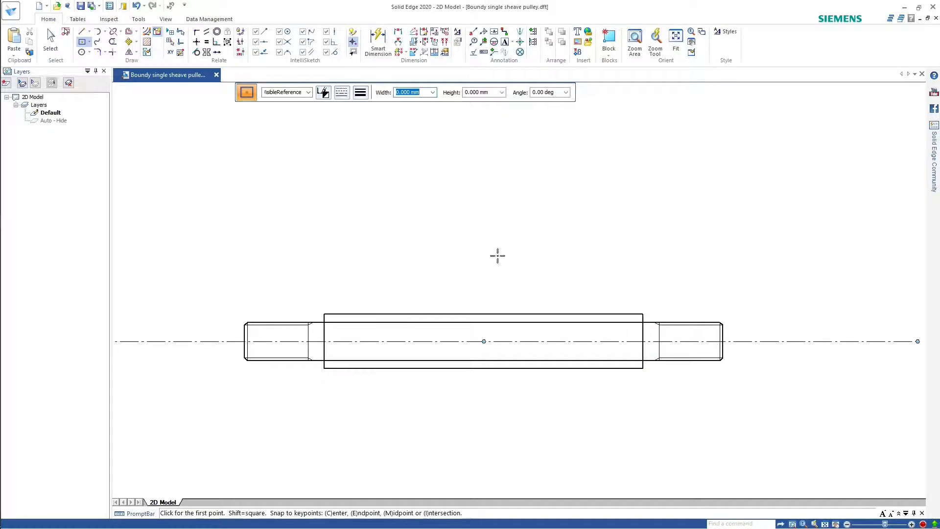
Step: Offset the rectangle's upper and lower edges inward by 2.31 mm to form the pipe walls
{"action": "left_click", "coordinate": [131, 31]}
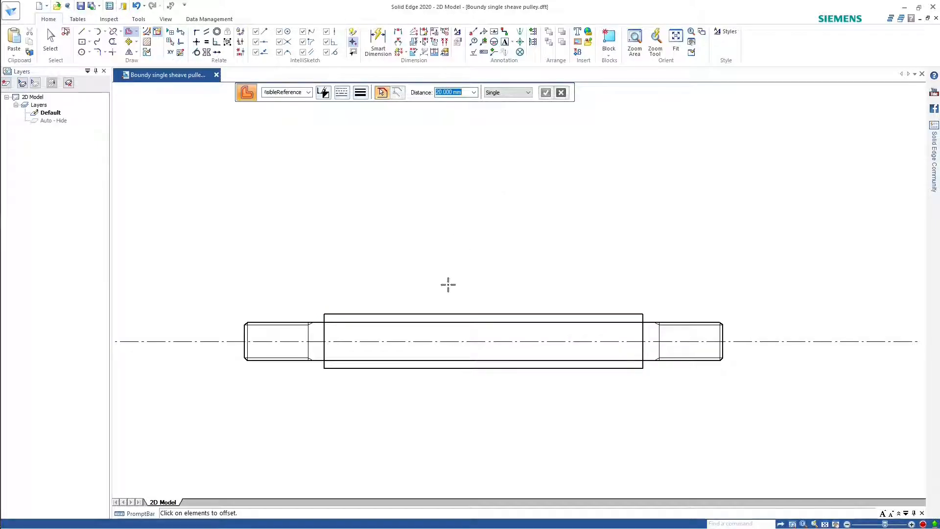
{"action": "left_click", "coordinate": [449, 312]}
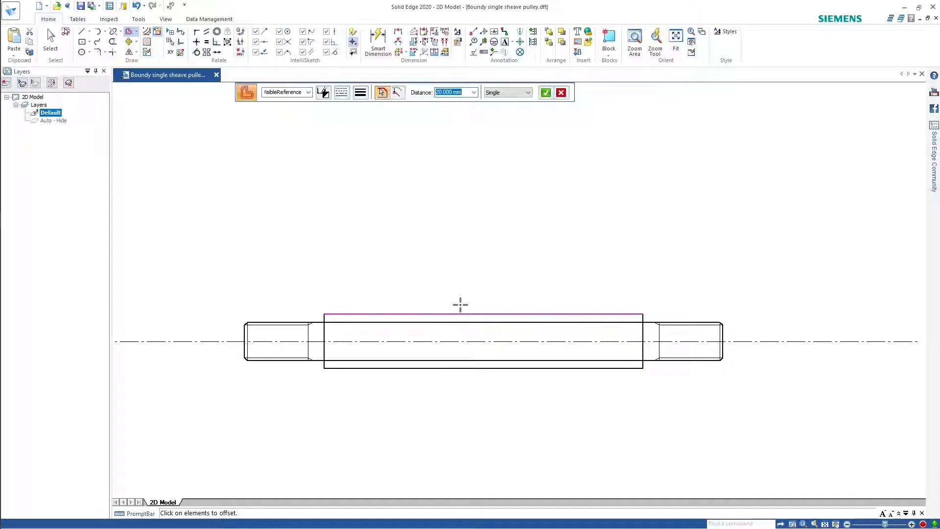
{"action": "type", "text": "2.31"}
{"action": "key", "text": "Return"}
{"action": "scroll", "coordinate": [472, 429], "scroll_direction": "up", "scroll_amount": 7}
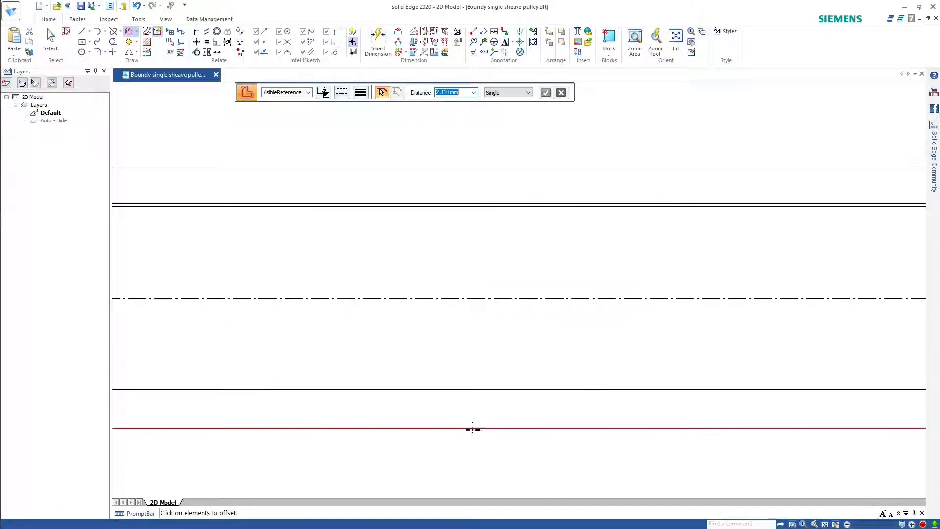
{"action": "left_click", "coordinate": [473, 430]}
{"action": "left_click", "coordinate": [473, 413]}
{"action": "key", "text": "Escape"}
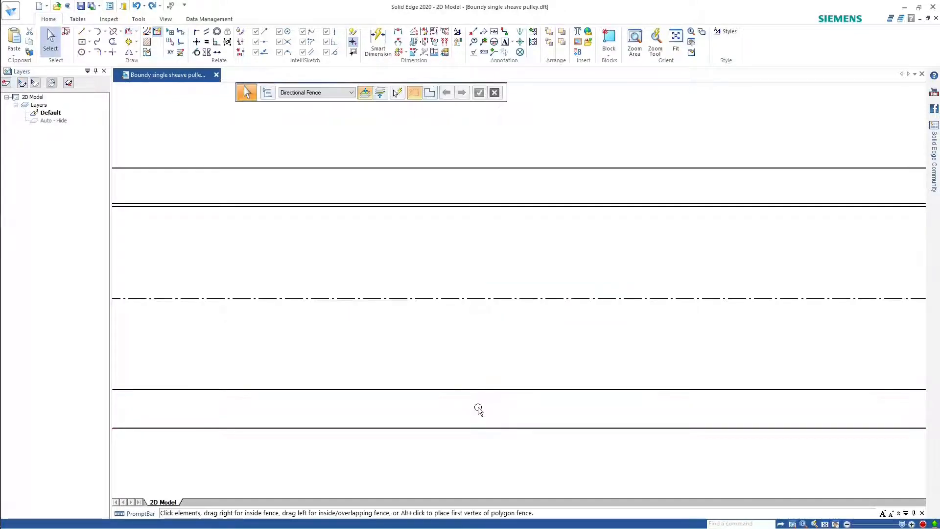
Step: Trim the rectangle's two end lines between the inner wall lines so only the pipe wall ends remain
{"action": "scroll", "coordinate": [435, 401], "scroll_direction": "down", "scroll_amount": 4}
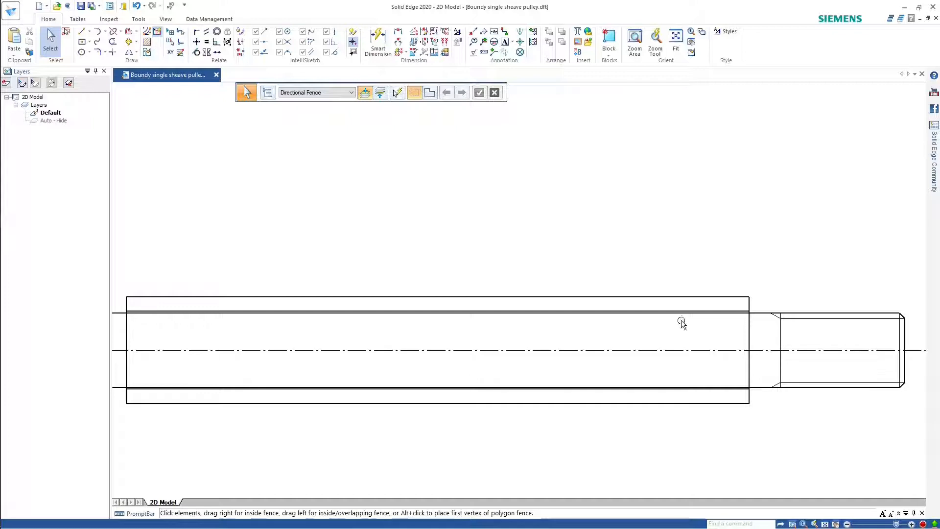
{"action": "left_click", "coordinate": [112, 42]}
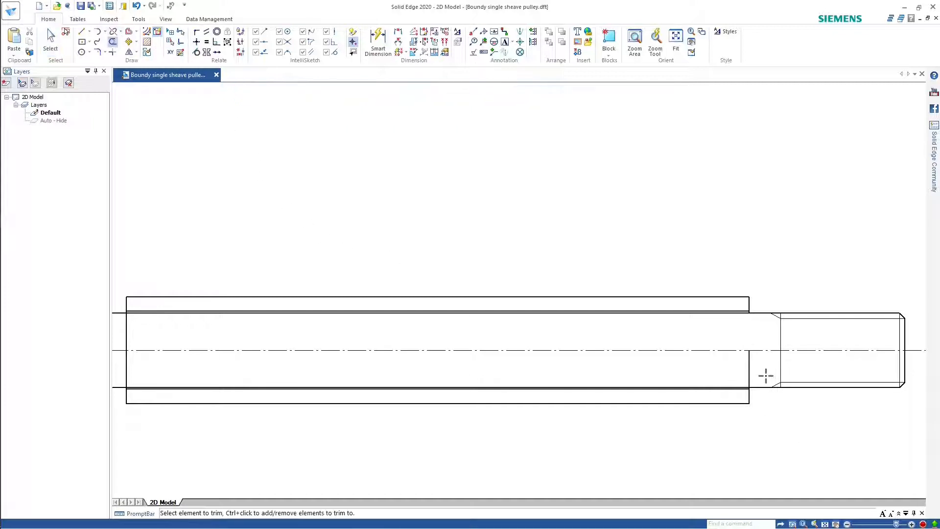
{"action": "left_click", "coordinate": [121, 327]}
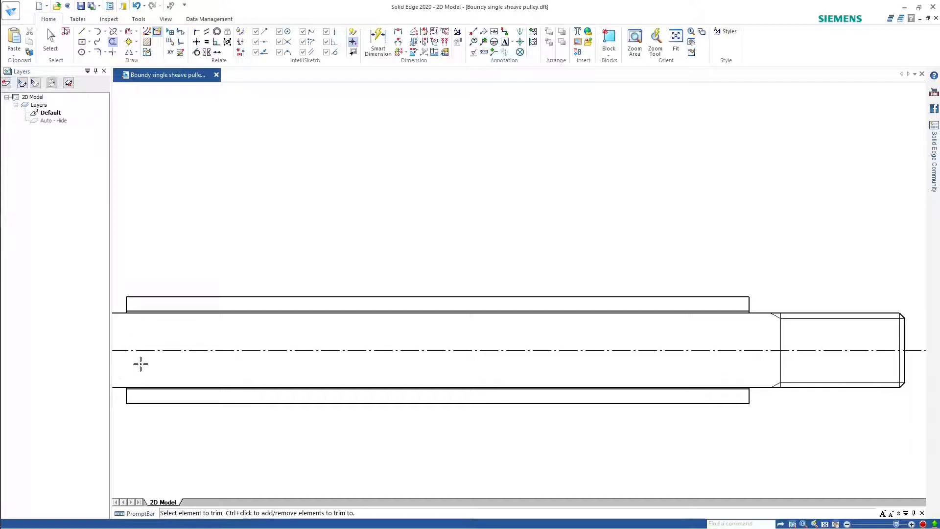
Step: Hatch the upper and lower pipe walls with the Normal fill at a 120° angle
{"action": "scroll", "coordinate": [170, 364], "scroll_direction": "down", "scroll_amount": 4}
{"action": "scroll", "coordinate": [124, 361], "scroll_direction": "up", "scroll_amount": 4}
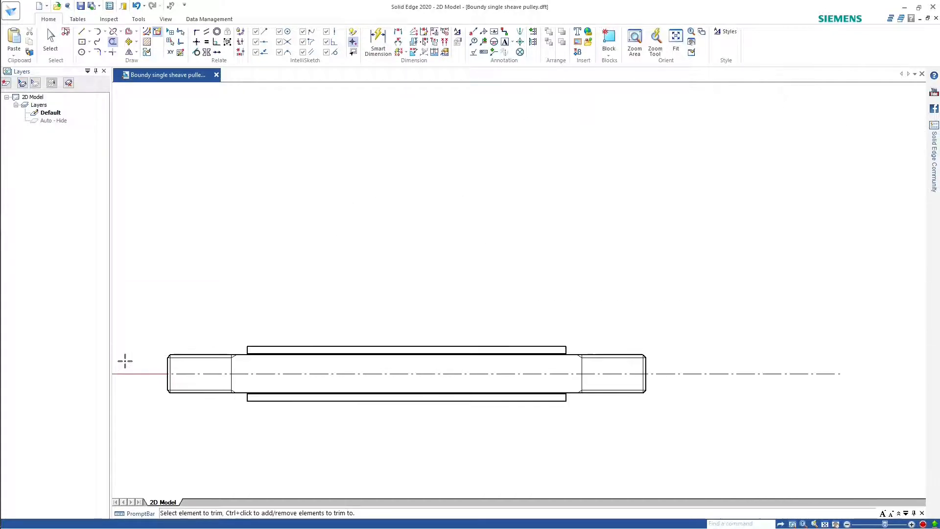
{"action": "scroll", "coordinate": [221, 366], "scroll_direction": "up", "scroll_amount": 4}
{"action": "scroll", "coordinate": [310, 392], "scroll_direction": "down", "scroll_amount": 4}
{"action": "scroll", "coordinate": [915, 371], "scroll_direction": "up", "scroll_amount": 5}
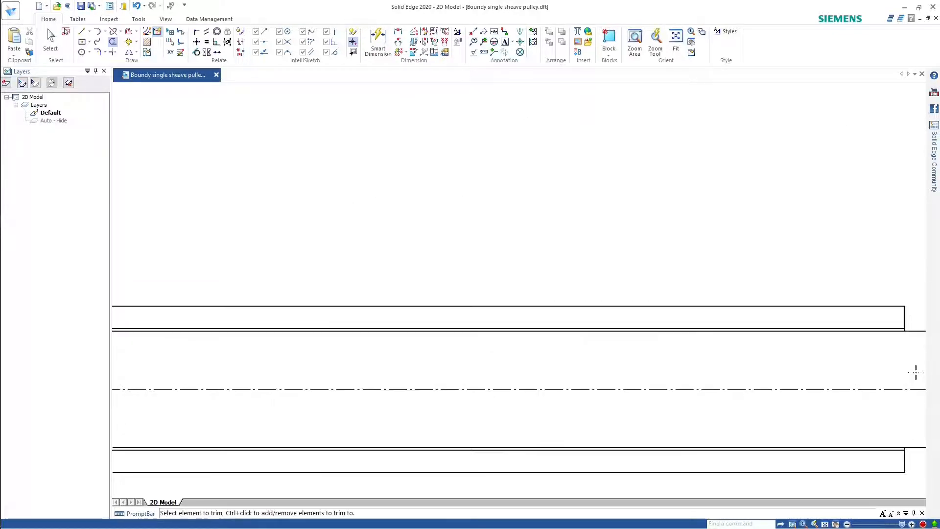
{"action": "scroll", "coordinate": [916, 372], "scroll_direction": "down", "scroll_amount": 1}
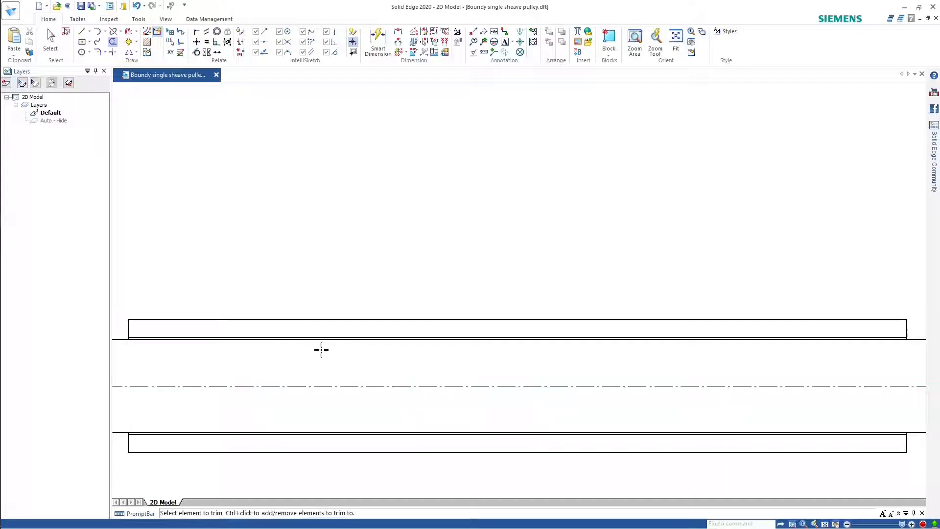
{"action": "left_click", "coordinate": [146, 41]}
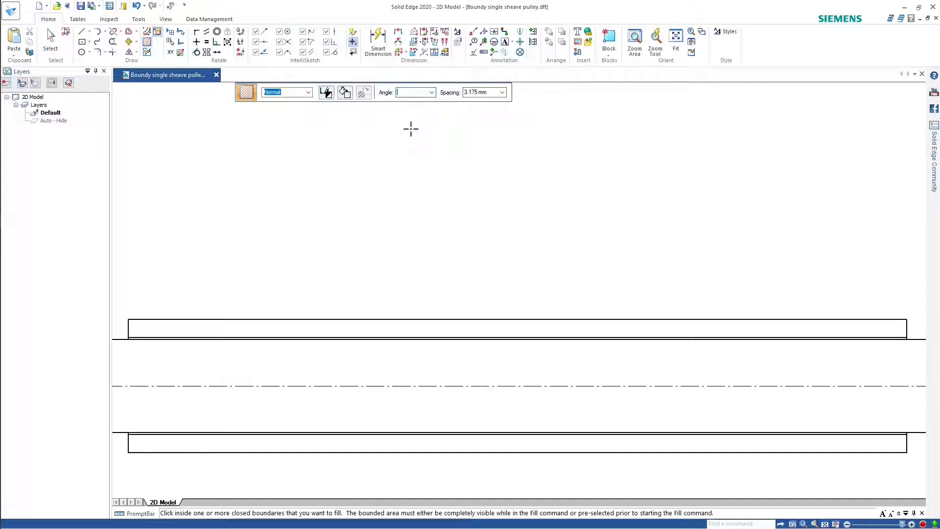
{"action": "type", "text": "120"}
{"action": "key", "text": "Tab"}
{"action": "left_click", "coordinate": [422, 321]}
{"action": "scroll", "coordinate": [462, 442], "scroll_direction": "down", "scroll_amount": 5}
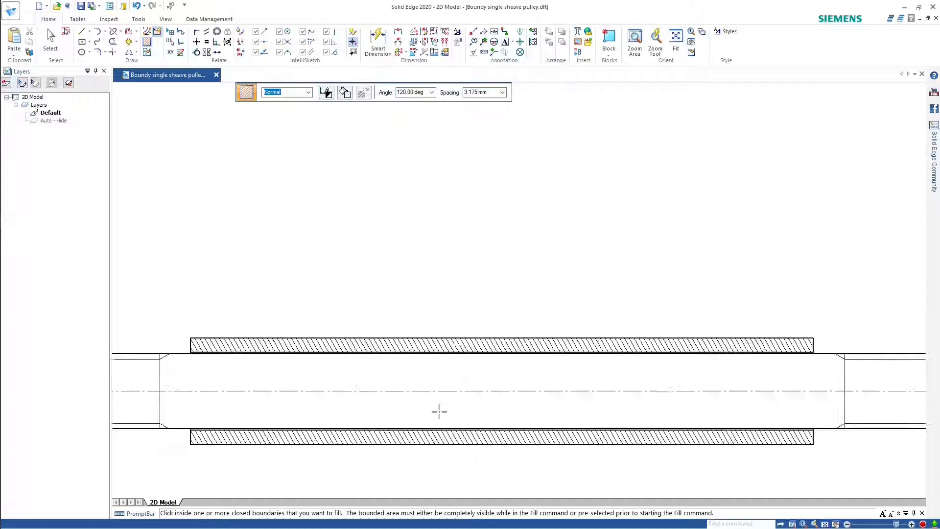
Step: Draw a 9.6 mm horizontal line along the centre line, a short distance outside the stud's left end
{"action": "scroll", "coordinate": [429, 441], "scroll_direction": "down", "scroll_amount": 3}
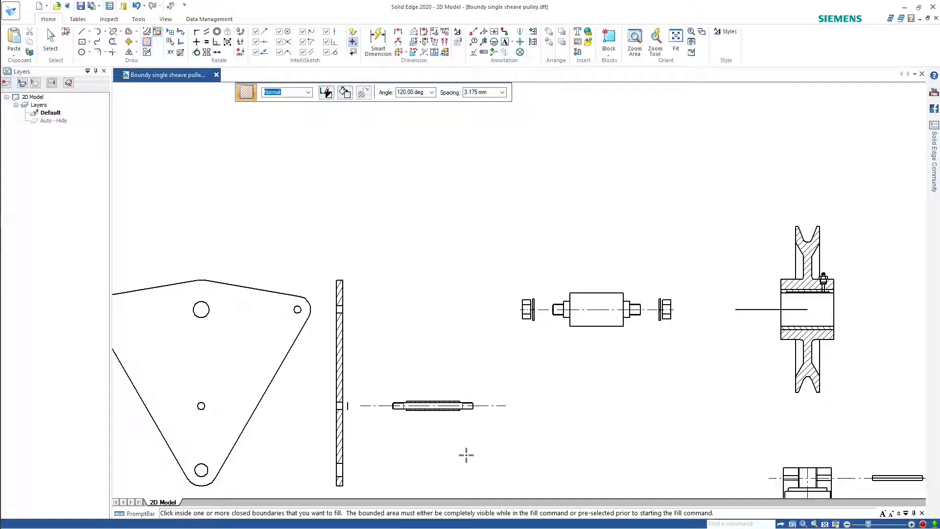
{"action": "scroll", "coordinate": [374, 411], "scroll_direction": "up", "scroll_amount": 6}
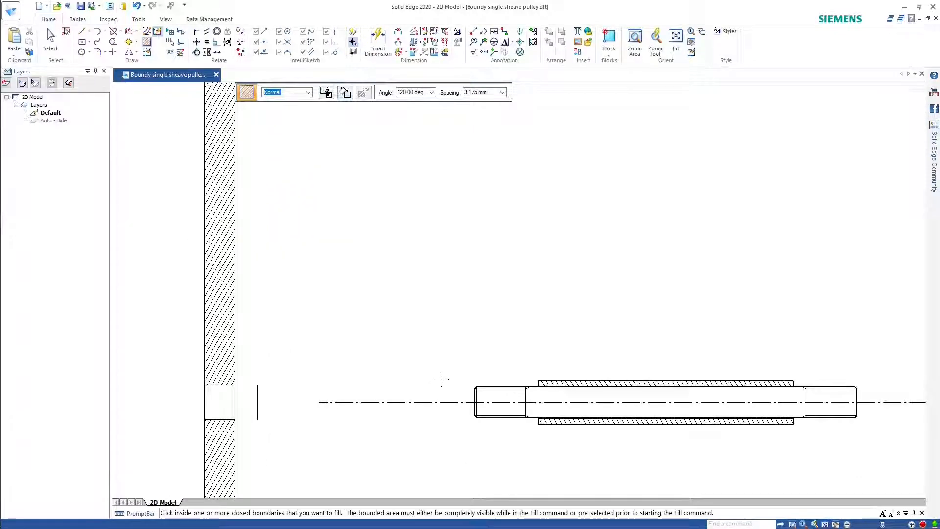
{"action": "left_click", "coordinate": [82, 31]}
{"action": "scroll", "coordinate": [438, 411], "scroll_direction": "up", "scroll_amount": 3}
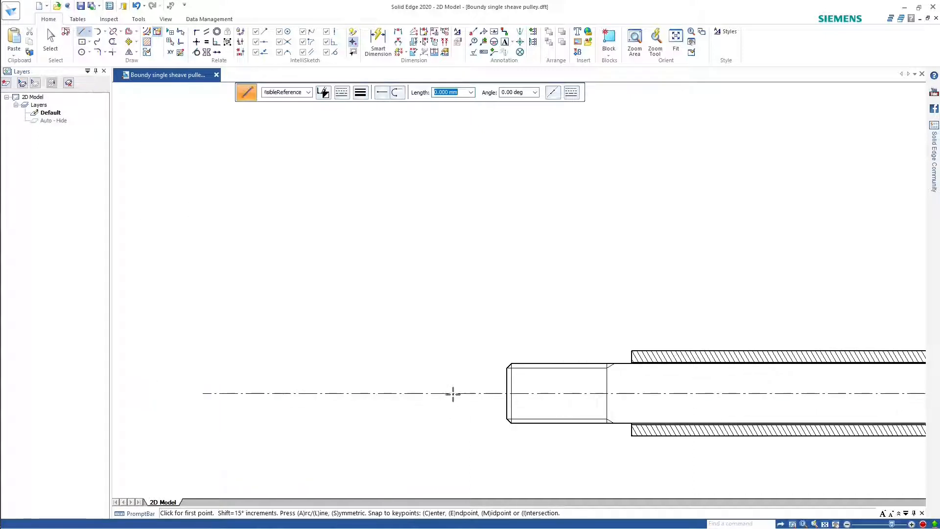
{"action": "left_click", "coordinate": [425, 394]}
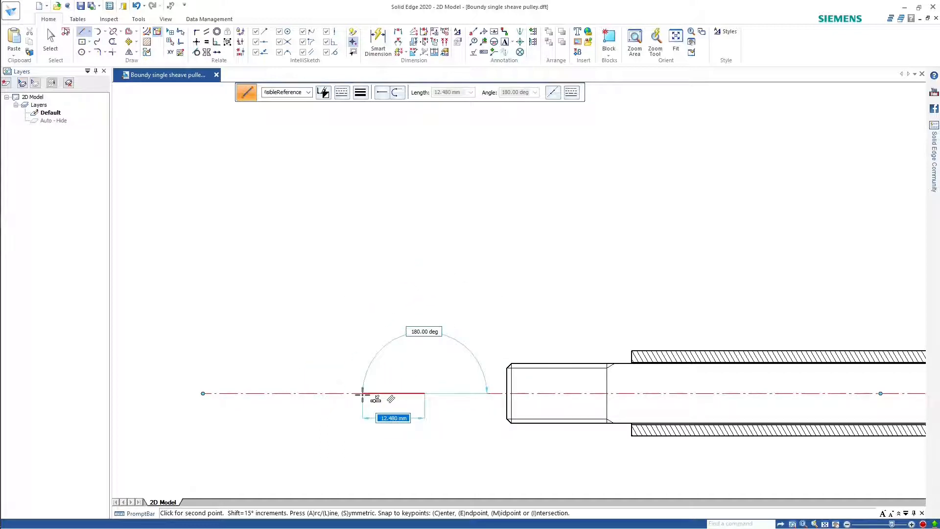
{"action": "type", "text": "9"}
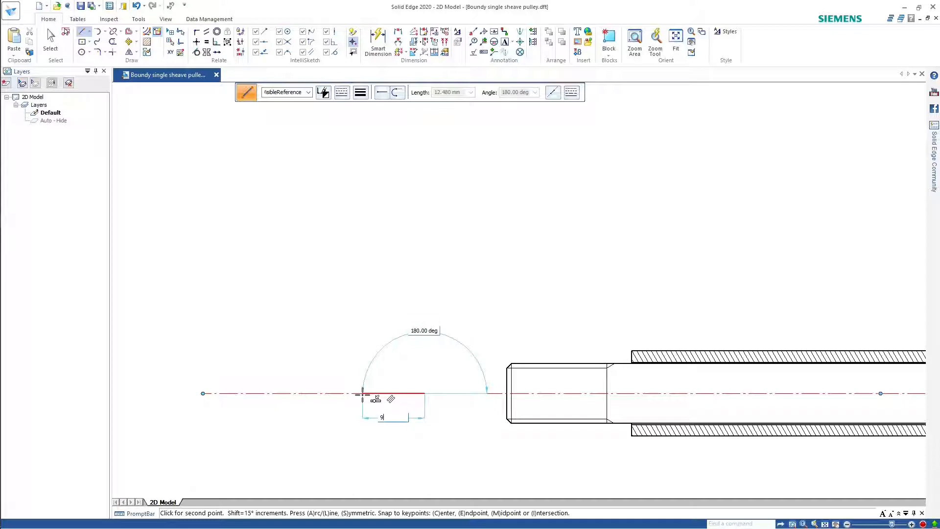
{"action": "type", "text": ".6"}
{"action": "key", "text": "Tab"}
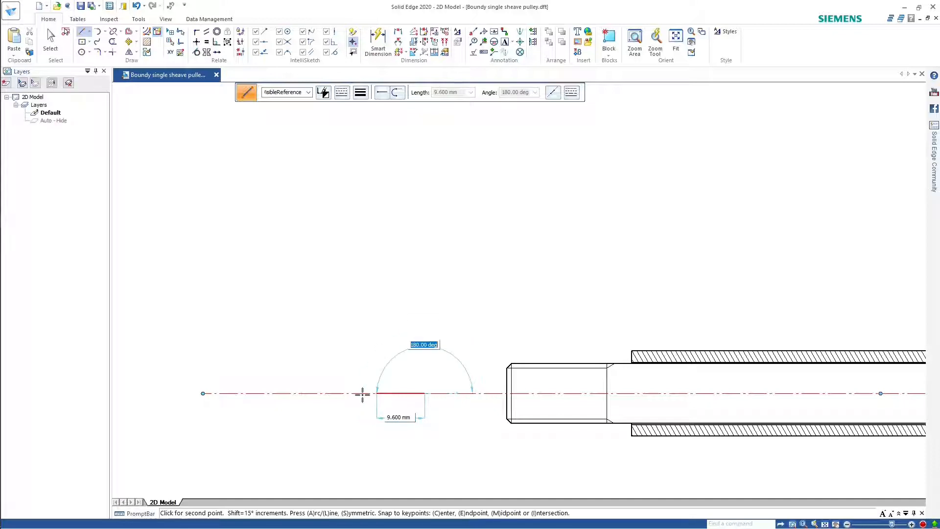
{"action": "left_click", "coordinate": [363, 395]}
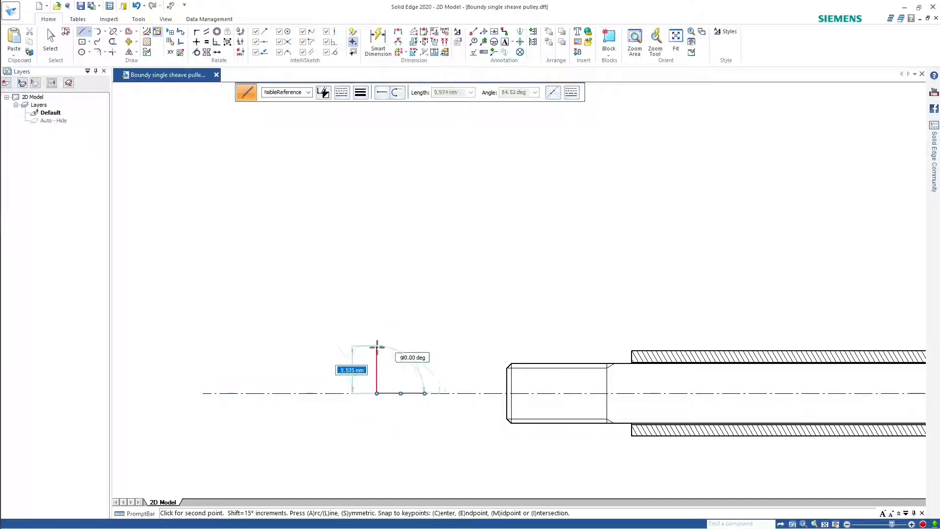
{"action": "right_click", "coordinate": [323, 320]}
Step: Offset the 9.6 mm line on the centre line upward twice at a spacing of .45*12 (5.4 mm)
{"action": "left_click", "coordinate": [50, 41]}
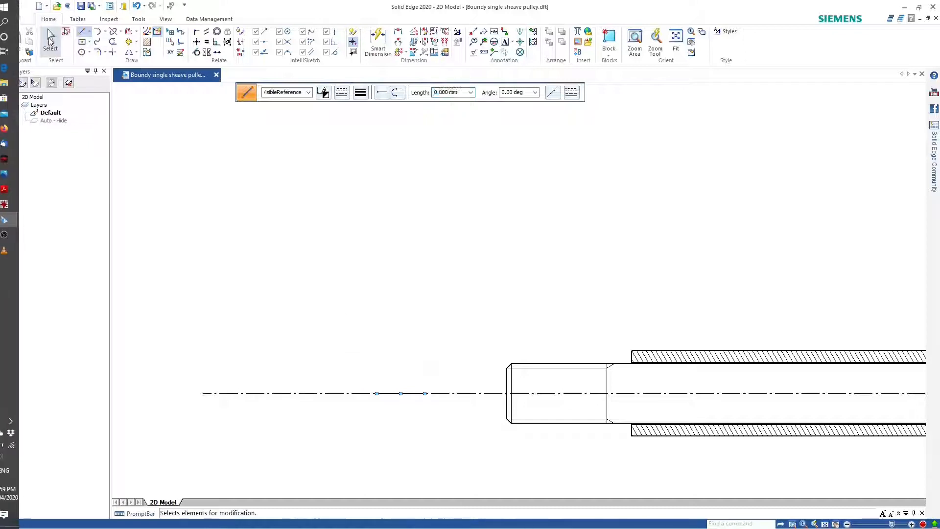
{"action": "left_click_drag", "start_coordinate": [365, 363], "coordinate": [443, 426]}
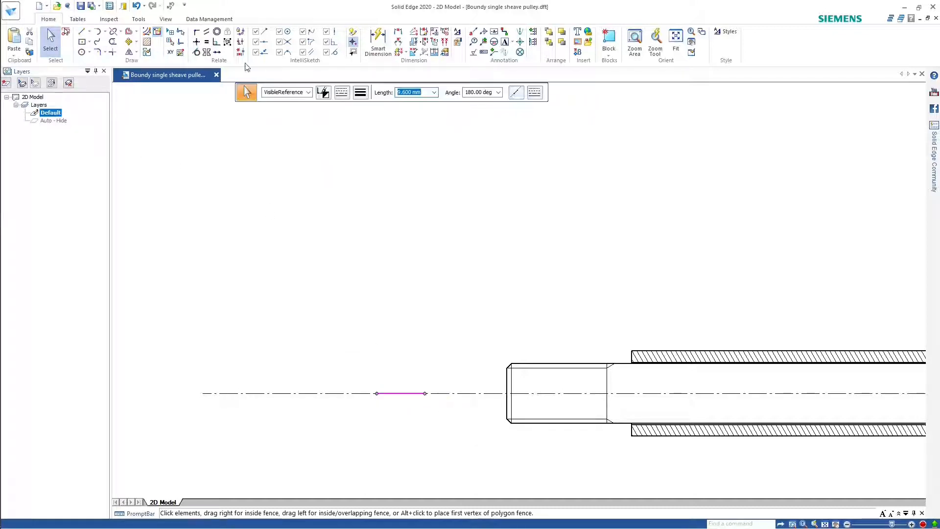
{"action": "left_click", "coordinate": [128, 32]}
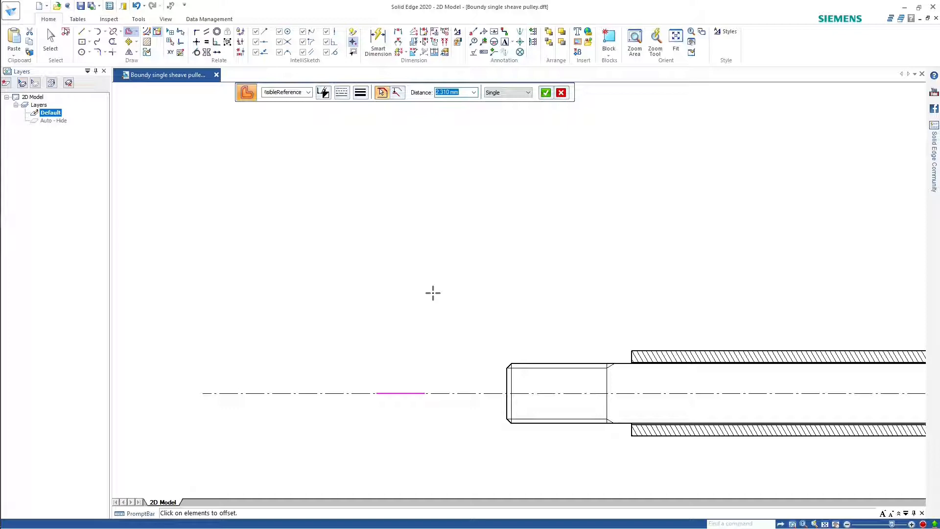
{"action": "type", "text": ".45*12"}
{"action": "key", "text": "Return"}
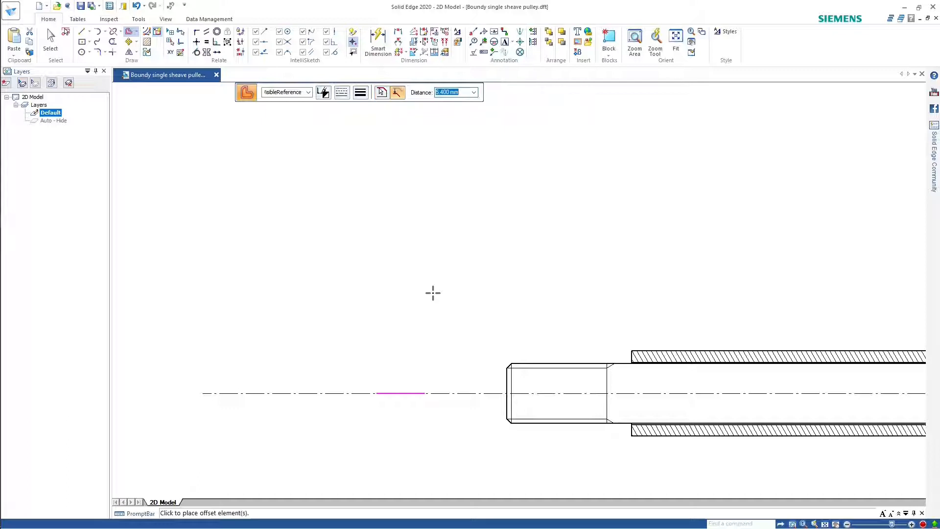
{"action": "left_click", "coordinate": [393, 239]}
{"action": "left_click", "coordinate": [395, 228]}
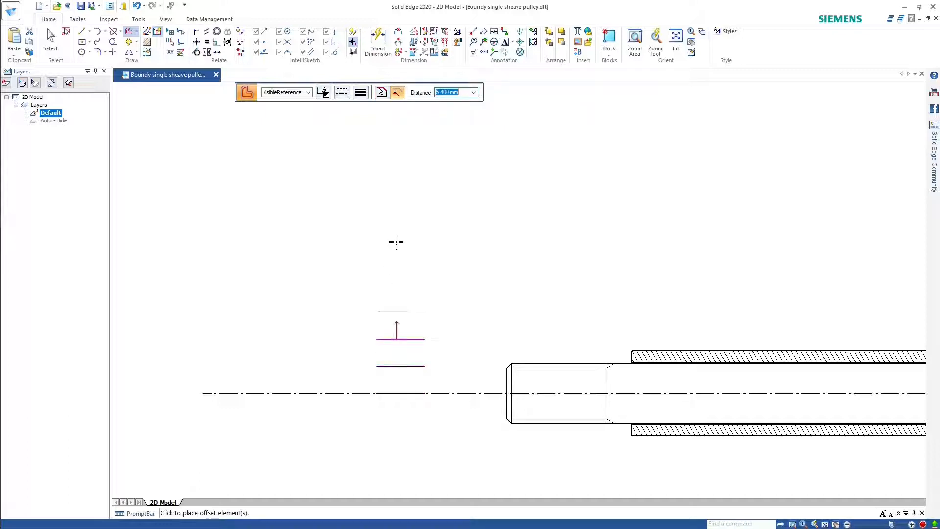
{"action": "right_click", "coordinate": [387, 376]}
Step: Offset the same 9.6 mm line downward twice at the 5.4 mm spacing
{"action": "left_click", "coordinate": [394, 393]}
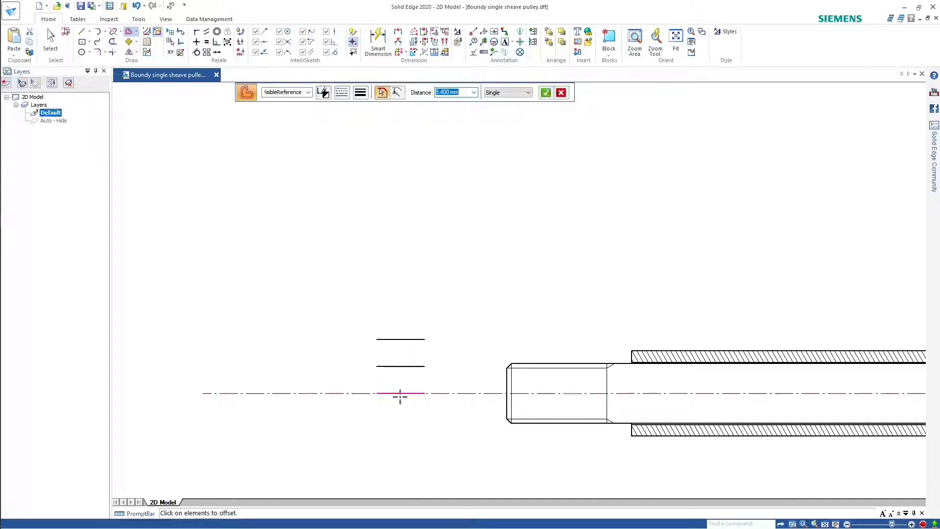
{"action": "right_click", "coordinate": [400, 397]}
{"action": "left_click", "coordinate": [410, 455]}
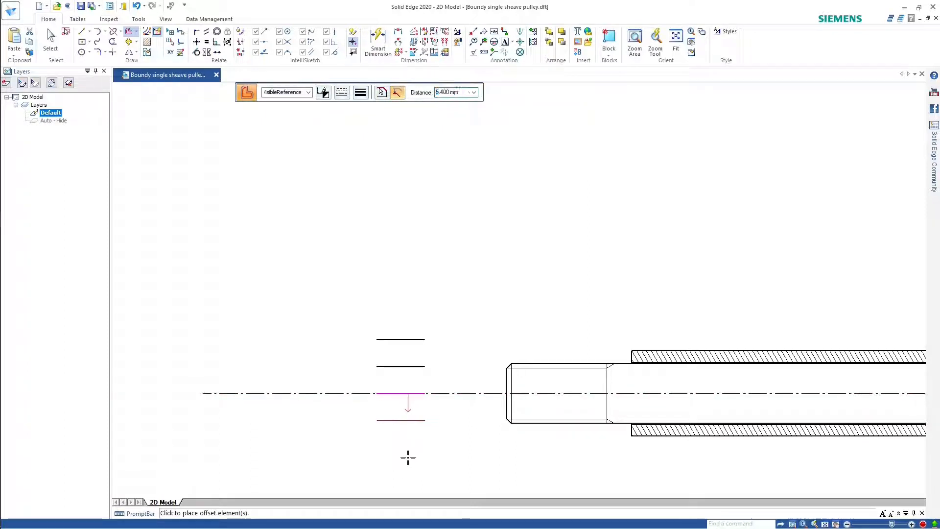
{"action": "left_click", "coordinate": [413, 468]}
{"action": "right_click", "coordinate": [391, 449]}
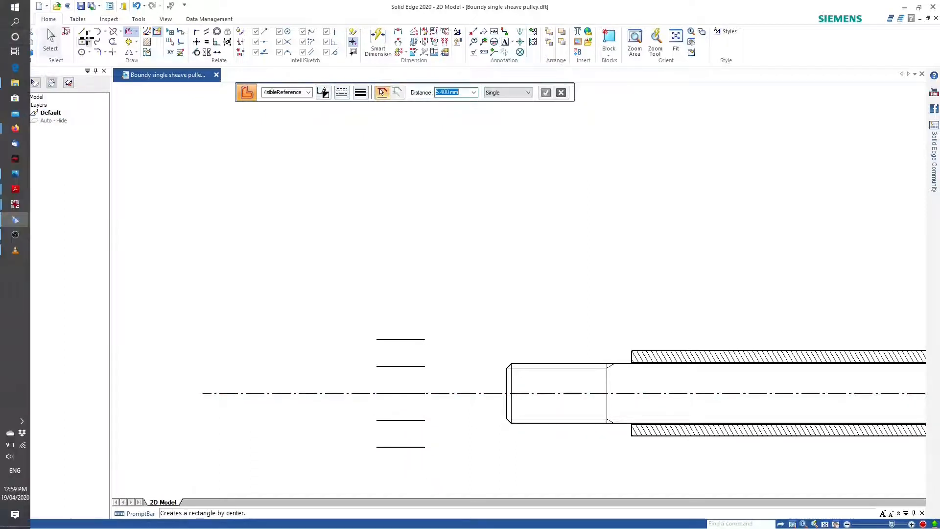
Step: Close the nut outline with two vertical lines joining the highest and lowest lines at their left and right ends
{"action": "left_click", "coordinate": [81, 31]}
{"action": "left_click", "coordinate": [377, 339]}
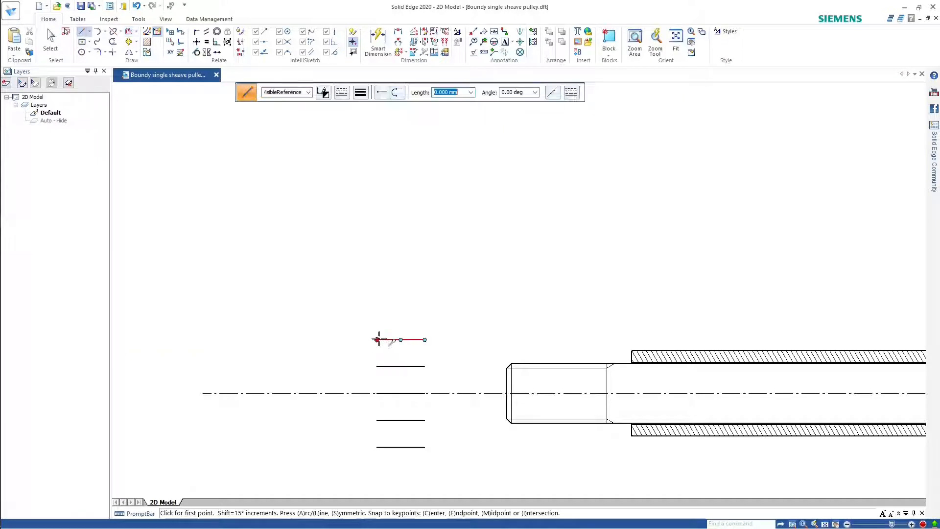
{"action": "left_click", "coordinate": [376, 447]}
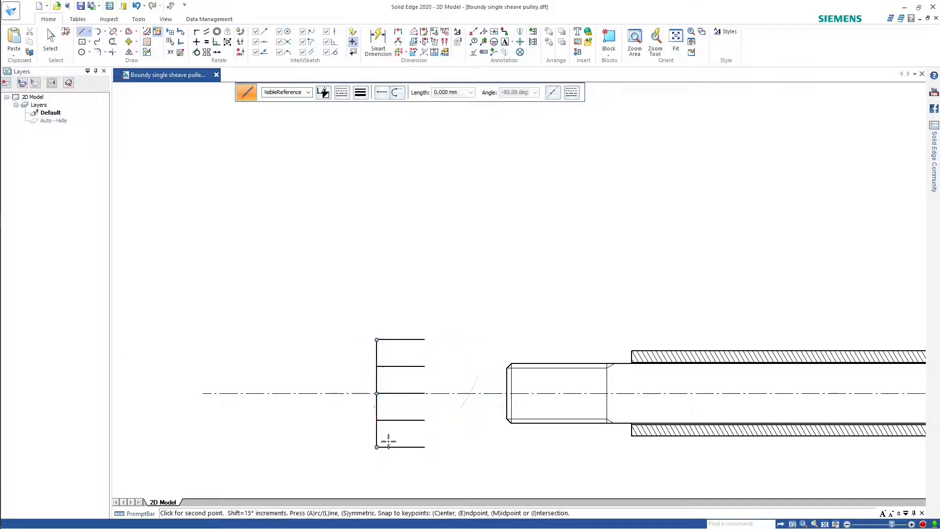
{"action": "right_click", "coordinate": [425, 343]}
{"action": "left_click", "coordinate": [425, 340]}
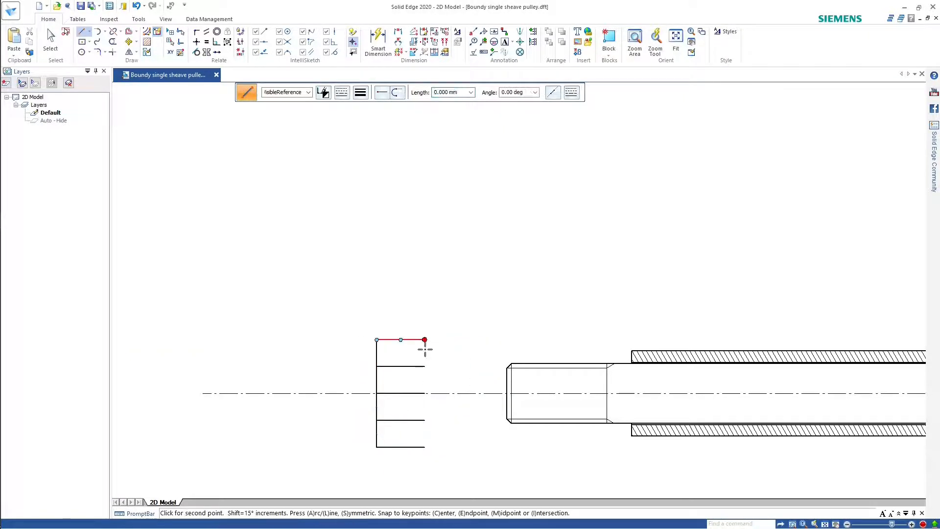
{"action": "left_click", "coordinate": [424, 447]}
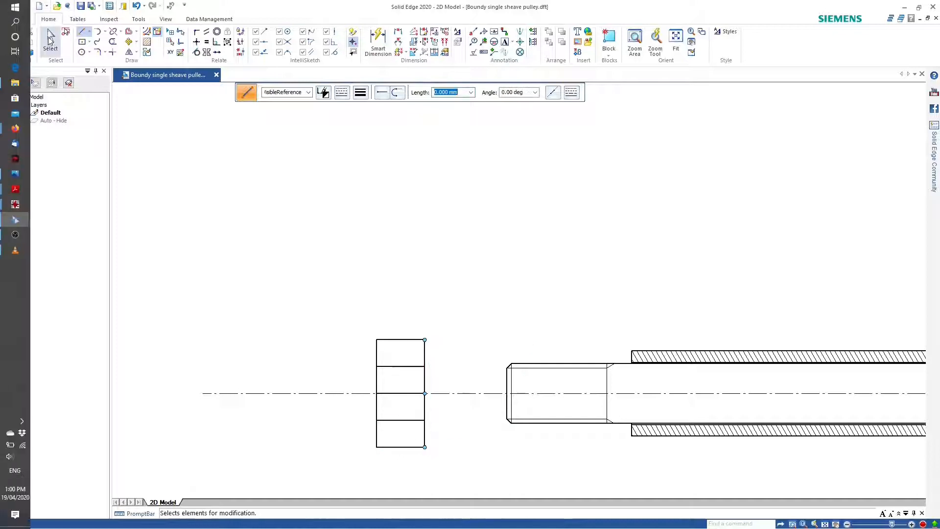
Step: Delete the nut's middle horizontal line that lies on the centre line
{"action": "key", "text": "Escape"}
{"action": "left_click_drag", "start_coordinate": [337, 381], "coordinate": [433, 412]}
{"action": "key", "text": "Escape"}
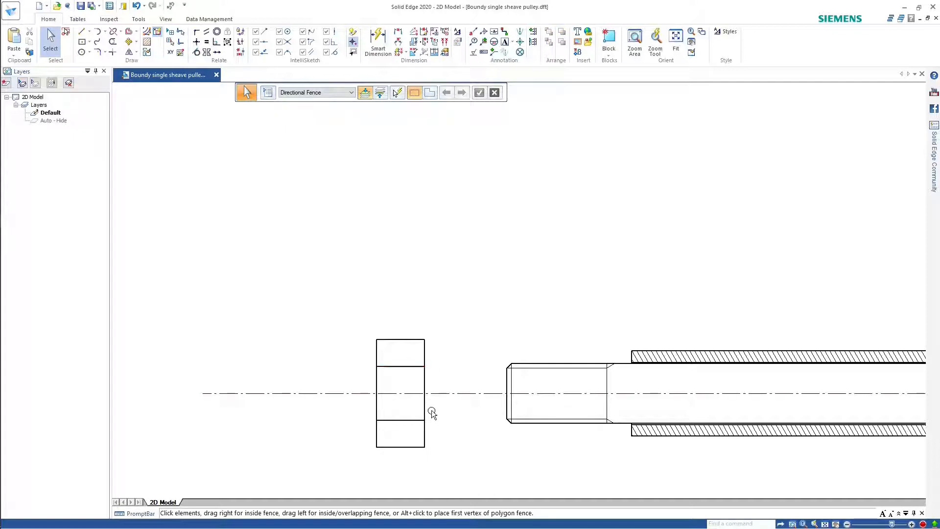
Step: Draw the washer as a 1.8 mm wide, 24 mm high rectangle centred on the centre line between the nut and the stud
{"action": "left_click", "coordinate": [82, 52]}
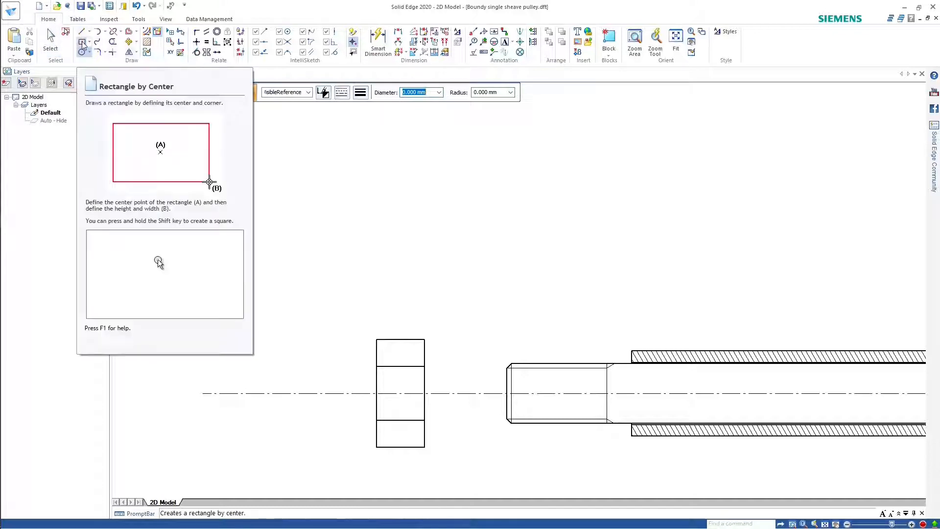
{"action": "left_click", "coordinate": [90, 45]}
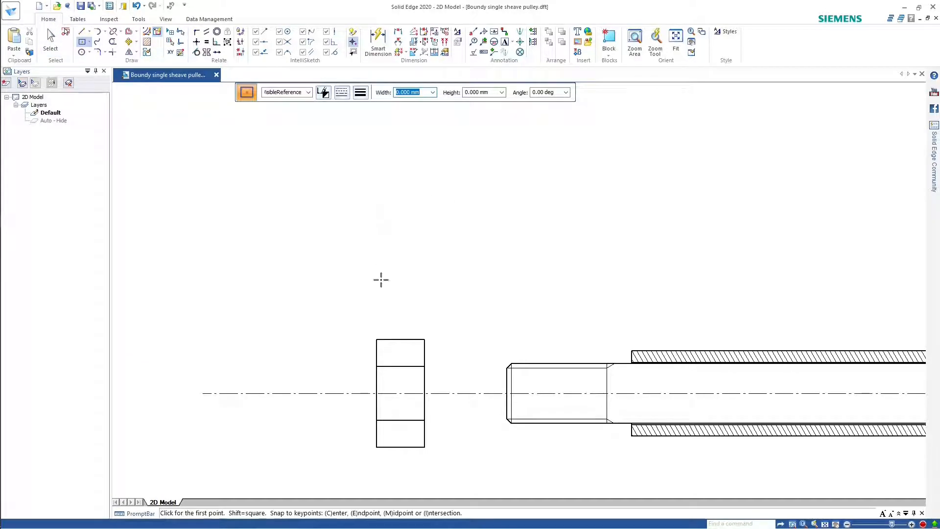
{"action": "left_click", "coordinate": [446, 393]}
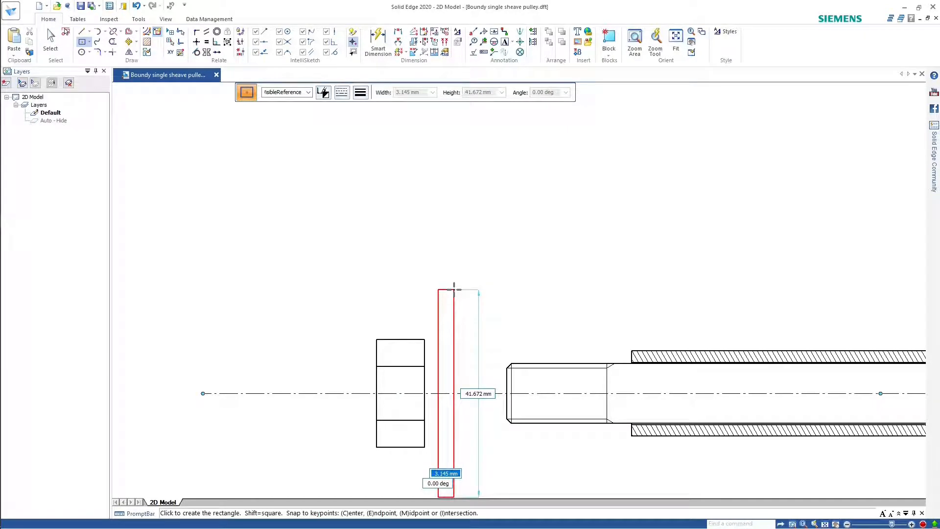
{"action": "key", "text": "Tab"}
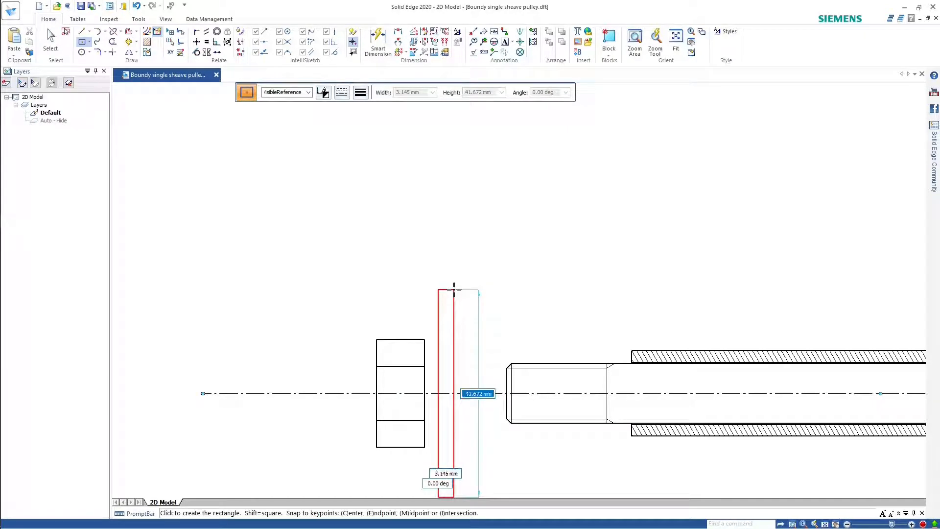
{"action": "type", "text": "24"}
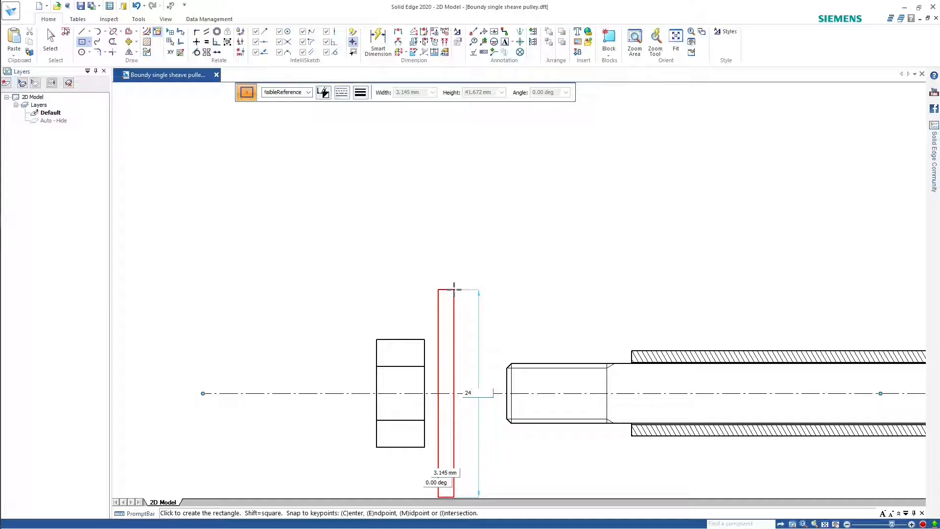
{"action": "key", "text": "Tab"}
{"action": "key", "text": "Tab"}
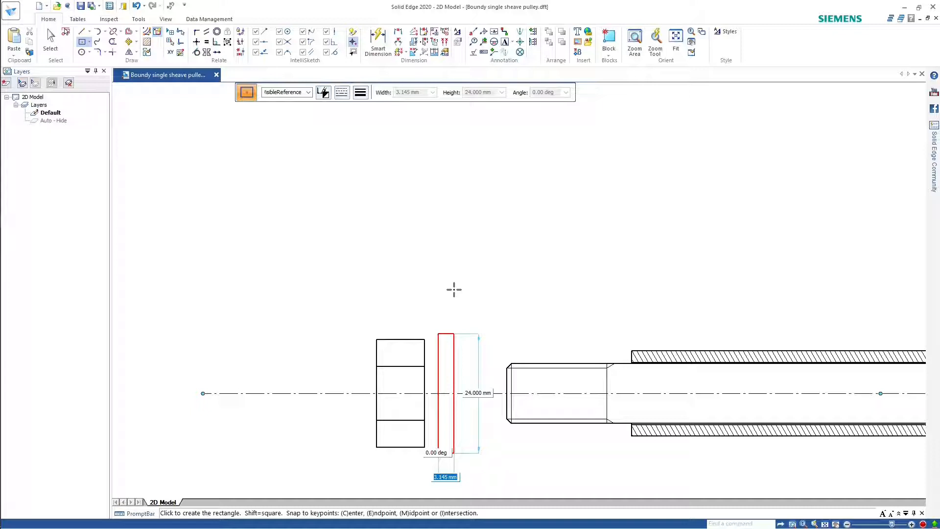
{"action": "key", "text": "BackSpace"}
{"action": "key", "text": "Tab"}
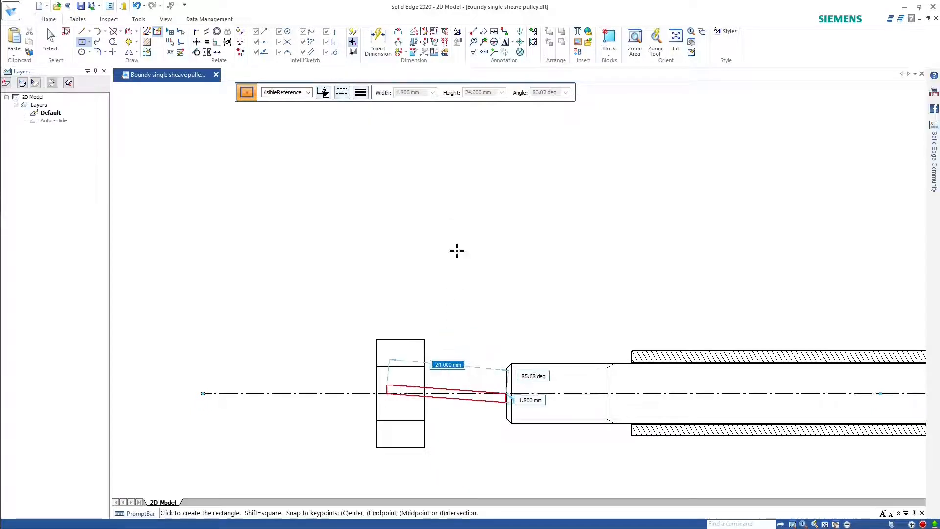
{"action": "left_click", "coordinate": [468, 396]}
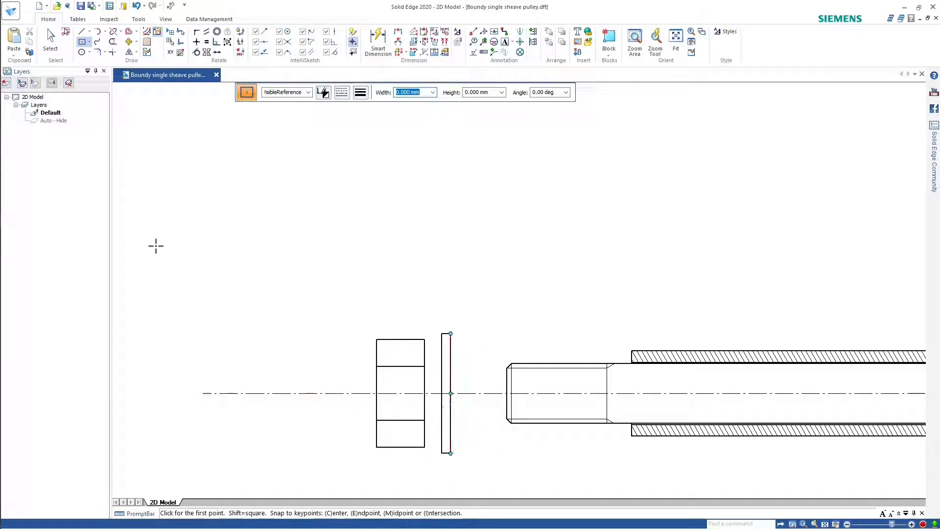
Step: Draw a 1.8 mm horizontal line across the washer along the centre line, from its left edge to its right edge
{"action": "left_click", "coordinate": [81, 31]}
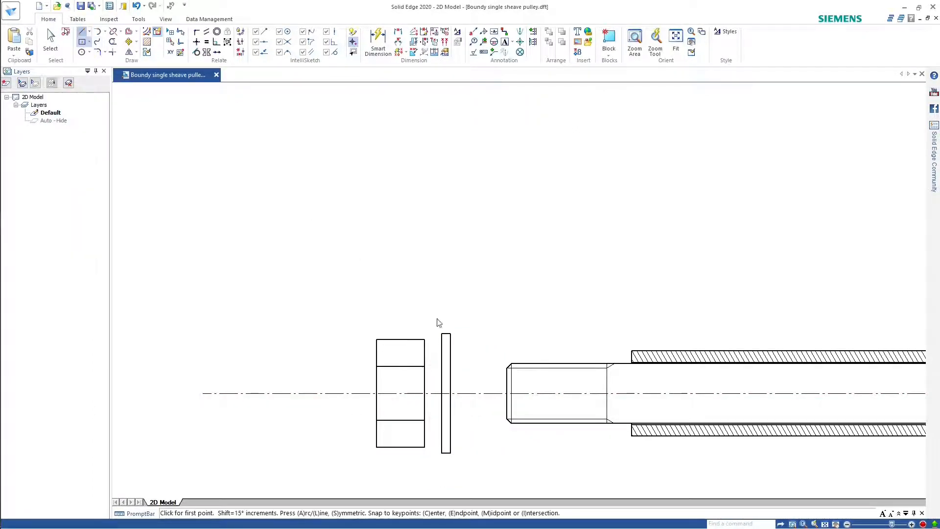
{"action": "scroll", "coordinate": [445, 411], "scroll_direction": "up", "scroll_amount": 5}
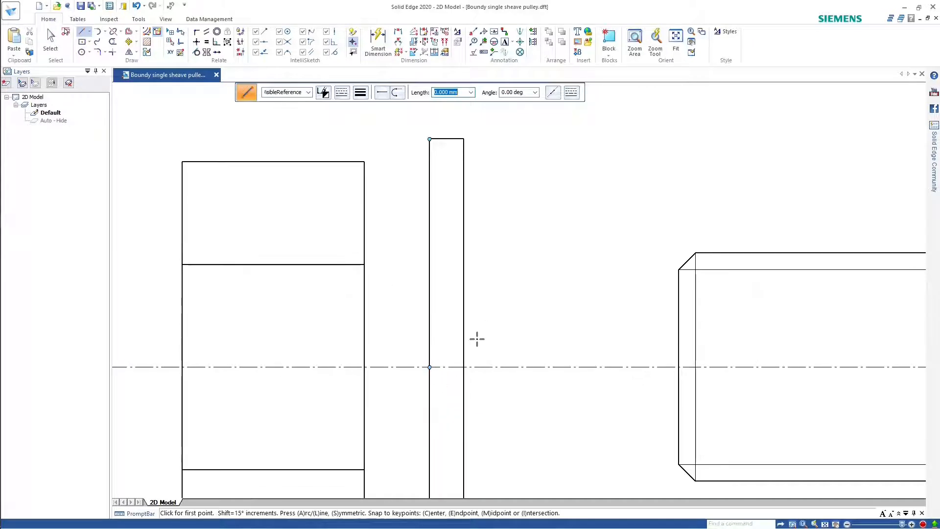
{"action": "scroll", "coordinate": [477, 339], "scroll_direction": "down", "scroll_amount": 4}
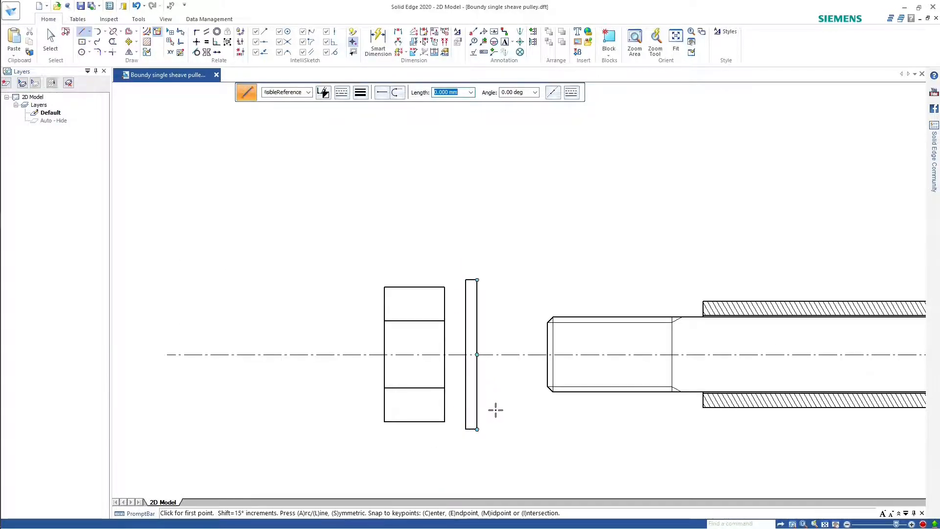
{"action": "scroll", "coordinate": [468, 356], "scroll_direction": "up", "scroll_amount": 7}
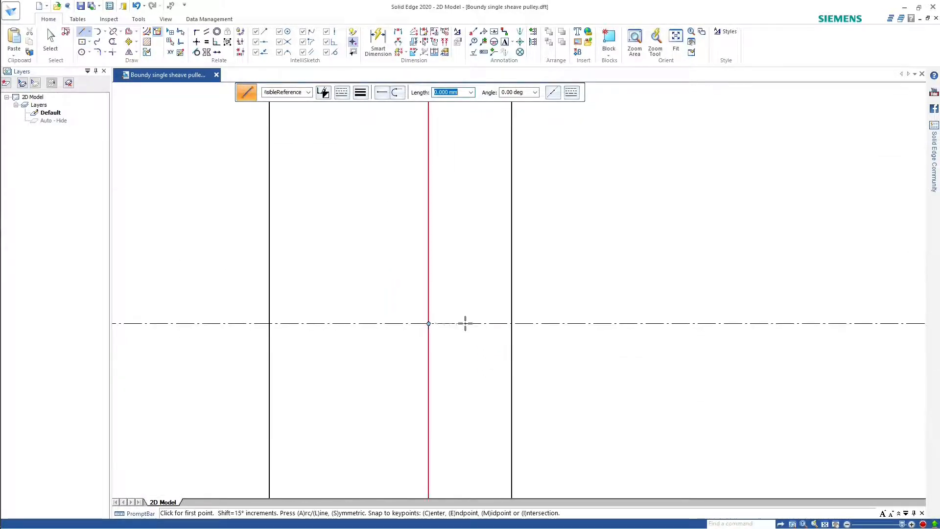
{"action": "left_click", "coordinate": [428, 323]}
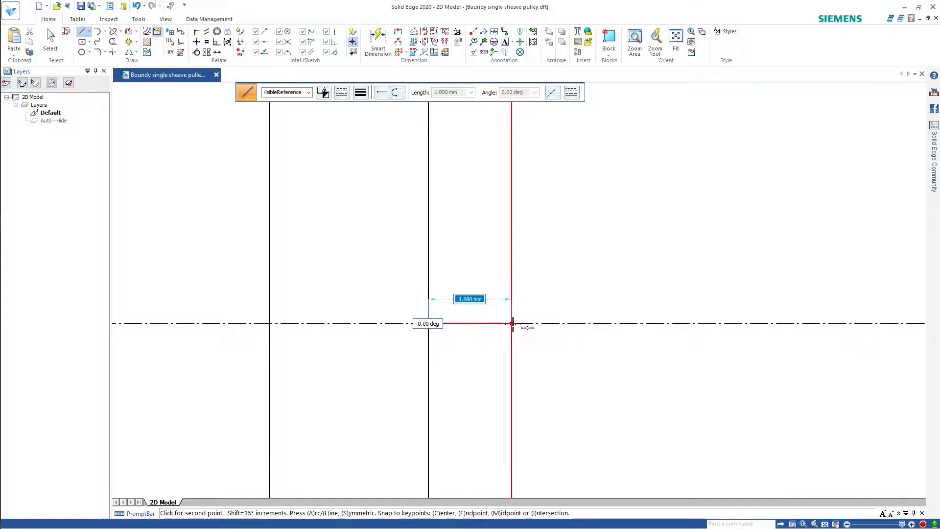
{"action": "left_click", "coordinate": [504, 326]}
Step: Draw a -45° diagonal through the horizontal line's midpoint, edge to edge across the washer, and delete the horizontal line
{"action": "left_click", "coordinate": [470, 323]}
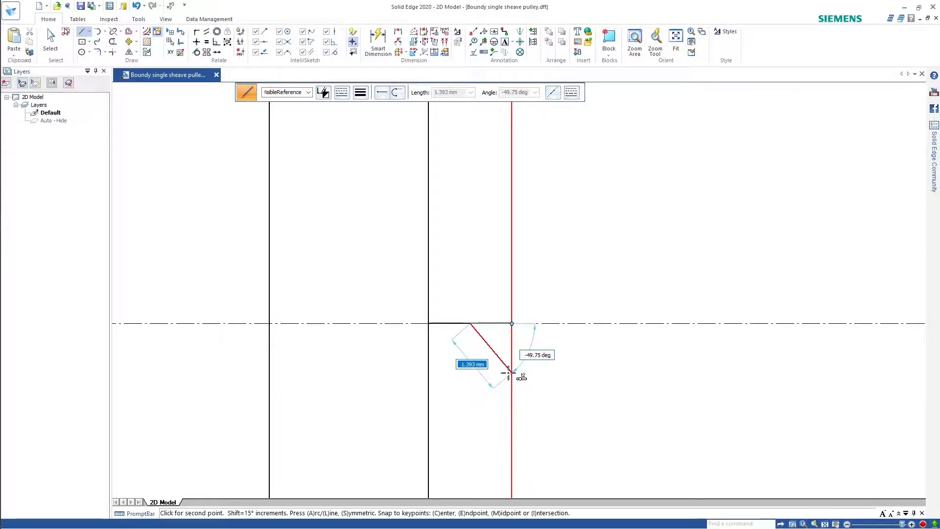
{"action": "key", "text": "BackSpace"}
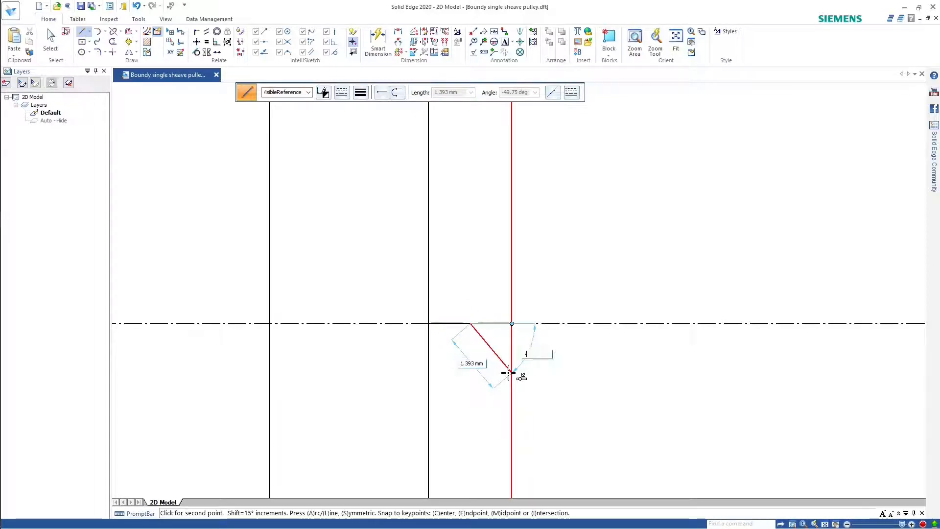
{"action": "type", "text": "-45"}
{"action": "key", "text": "Tab"}
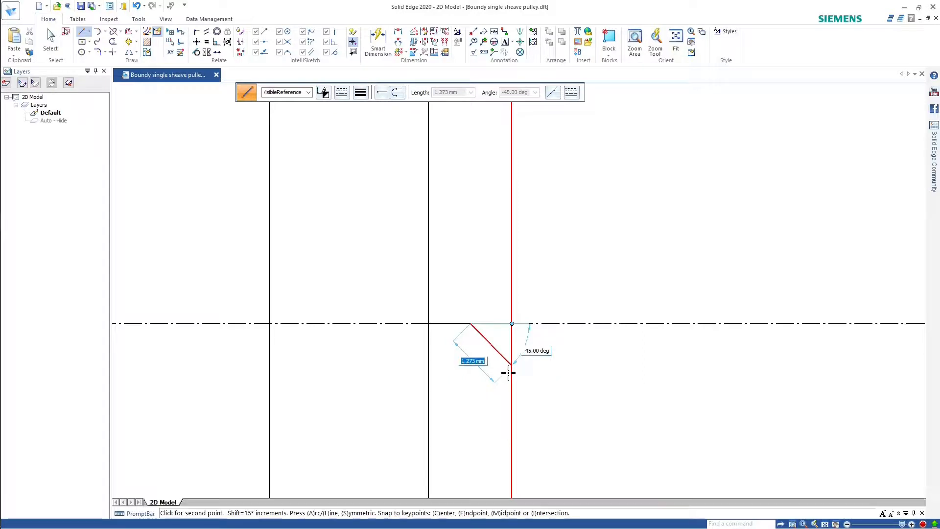
{"action": "left_click", "coordinate": [508, 373]}
{"action": "left_click", "coordinate": [104, 32]}
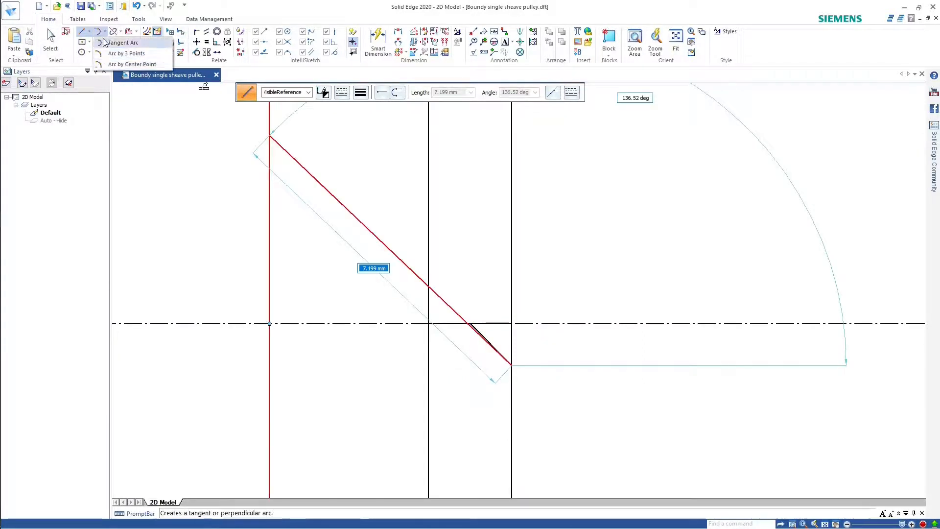
{"action": "key", "text": "Escape"}
{"action": "key", "text": "Escape"}
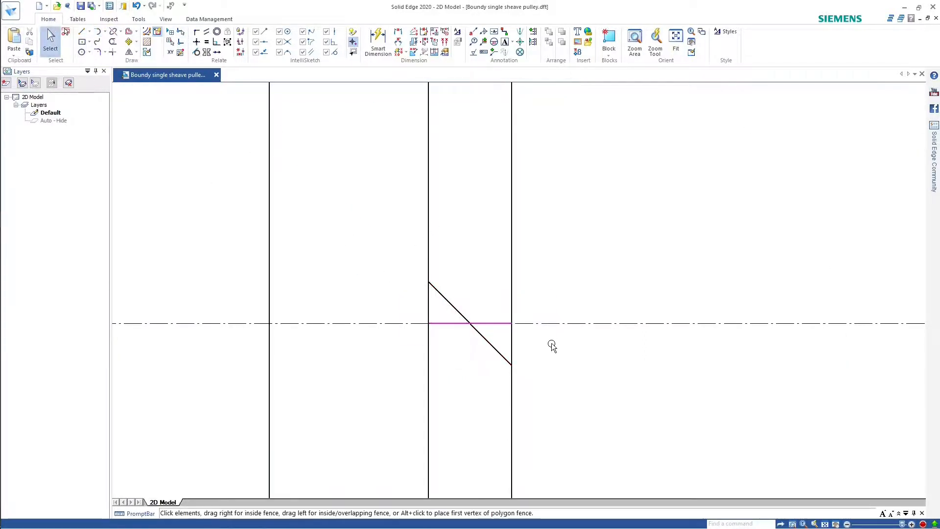
Step: Mirror a copy of the nut and washer about the vertical line through the midpoints of the pipe's upper and lower edges
{"action": "scroll", "coordinate": [477, 350], "scroll_direction": "down", "scroll_amount": 6}
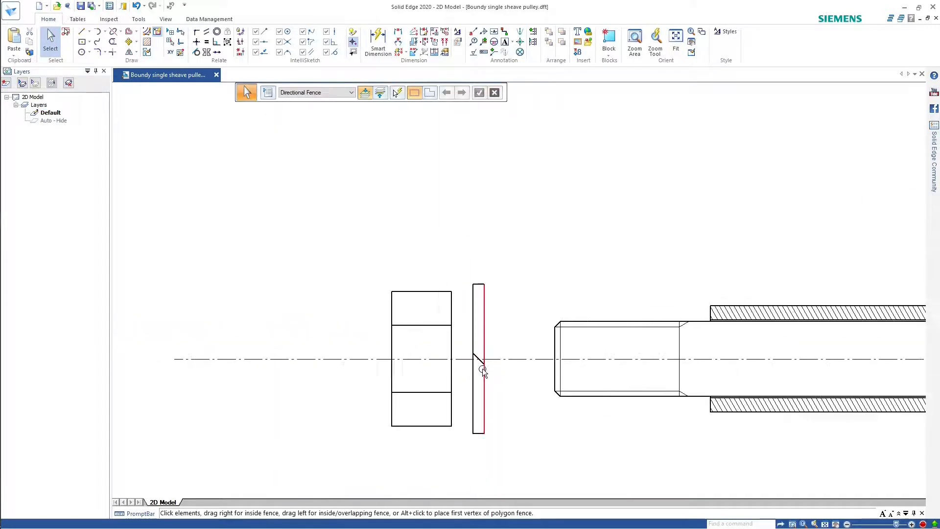
{"action": "scroll", "coordinate": [483, 370], "scroll_direction": "down", "scroll_amount": 3}
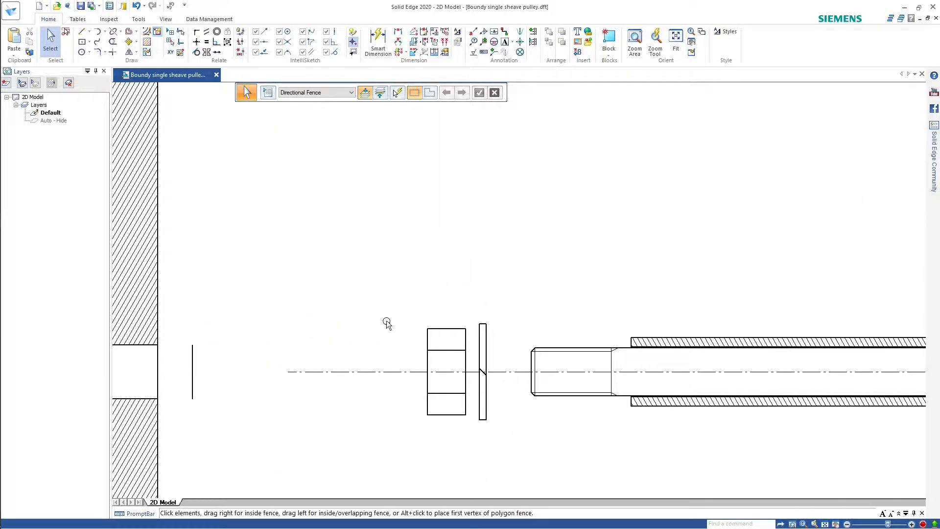
{"action": "left_click_drag", "start_coordinate": [366, 303], "coordinate": [510, 443]}
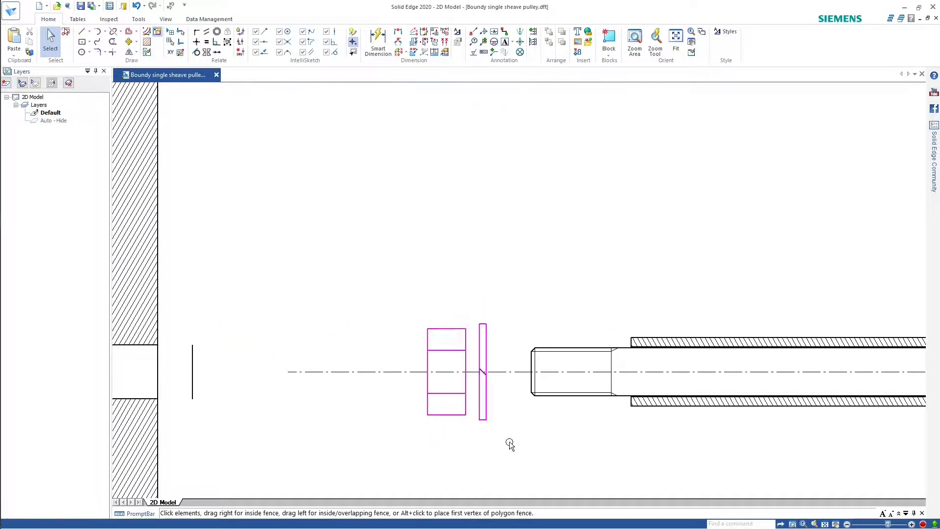
{"action": "left_click", "coordinate": [129, 52]}
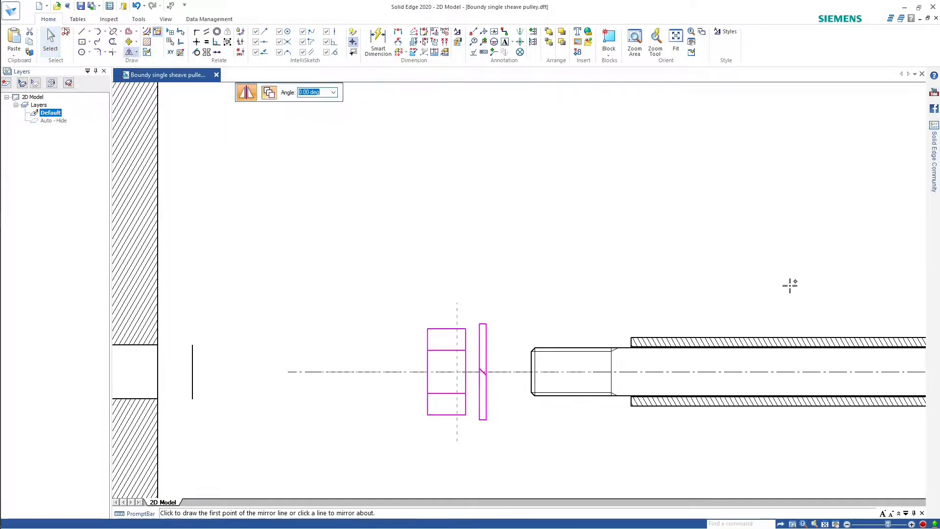
{"action": "scroll", "coordinate": [803, 294], "scroll_direction": "down", "scroll_amount": 4}
{"action": "scroll", "coordinate": [799, 321], "scroll_direction": "up", "scroll_amount": 5}
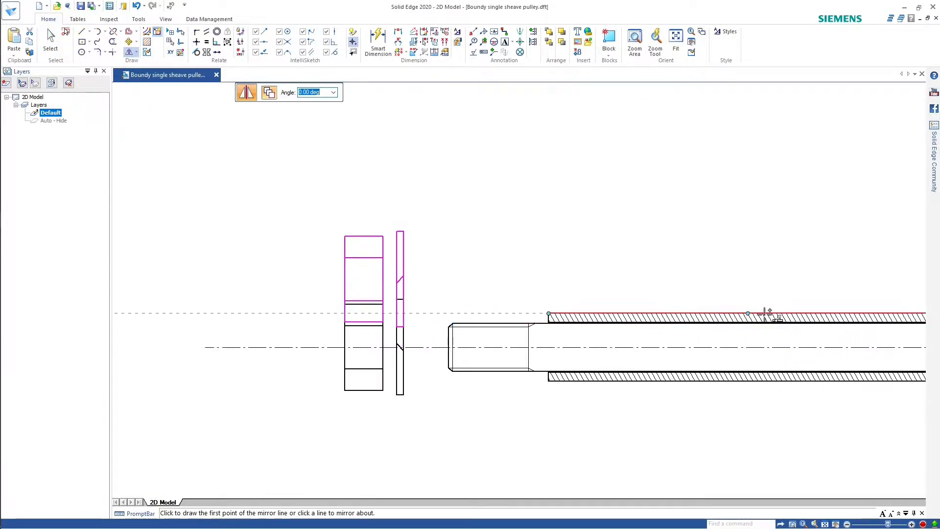
{"action": "left_click", "coordinate": [749, 314]}
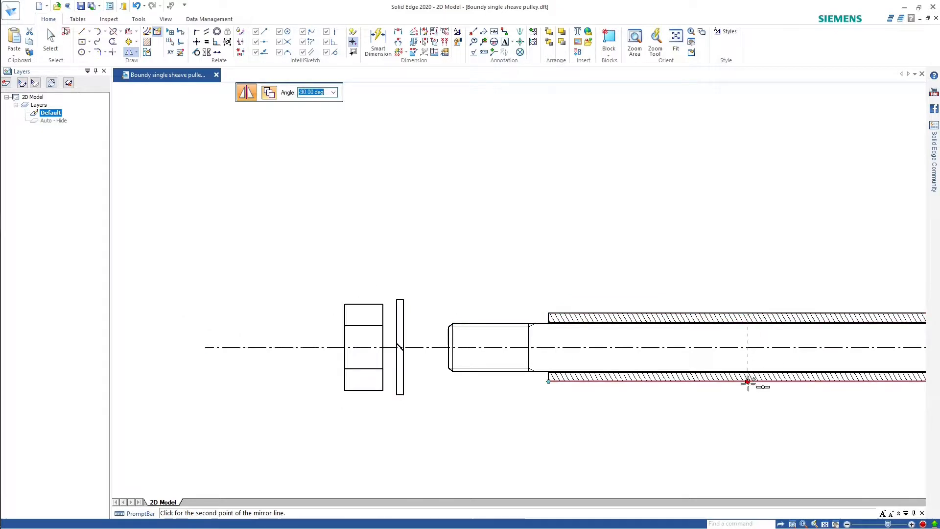
{"action": "left_click", "coordinate": [748, 381]}
{"action": "scroll", "coordinate": [750, 394], "scroll_direction": "down", "scroll_amount": 3}
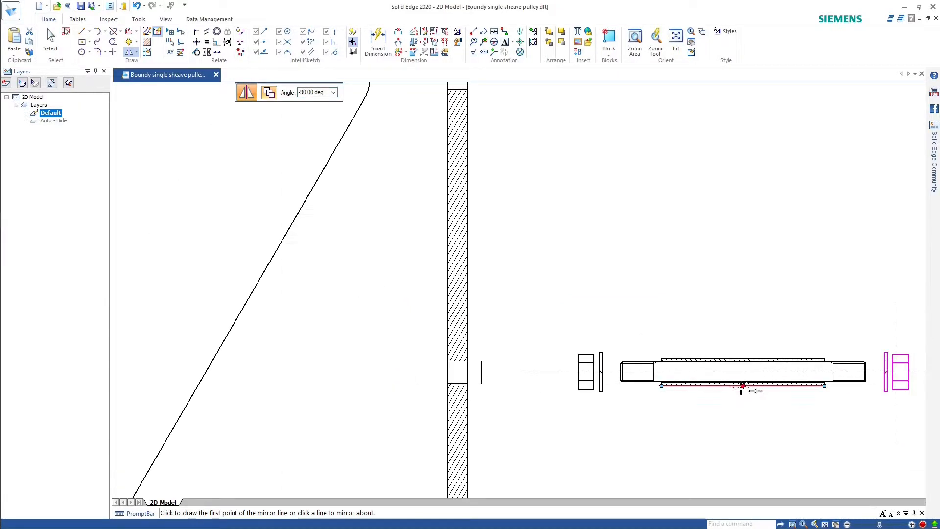
{"action": "key", "text": "Escape"}
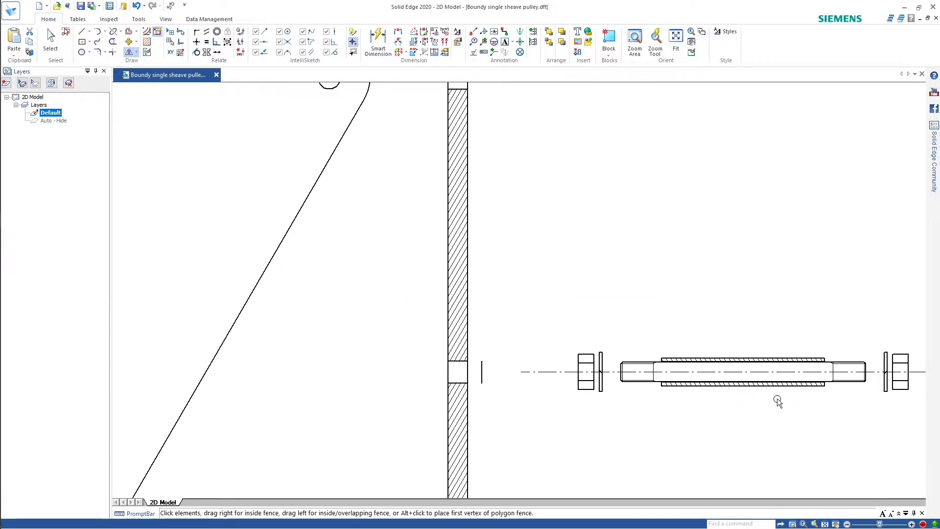
{"action": "scroll", "coordinate": [779, 401], "scroll_direction": "down", "scroll_amount": 3}
{"action": "scroll", "coordinate": [874, 394], "scroll_direction": "up", "scroll_amount": 4}
{"action": "left_click", "coordinate": [803, 415]}
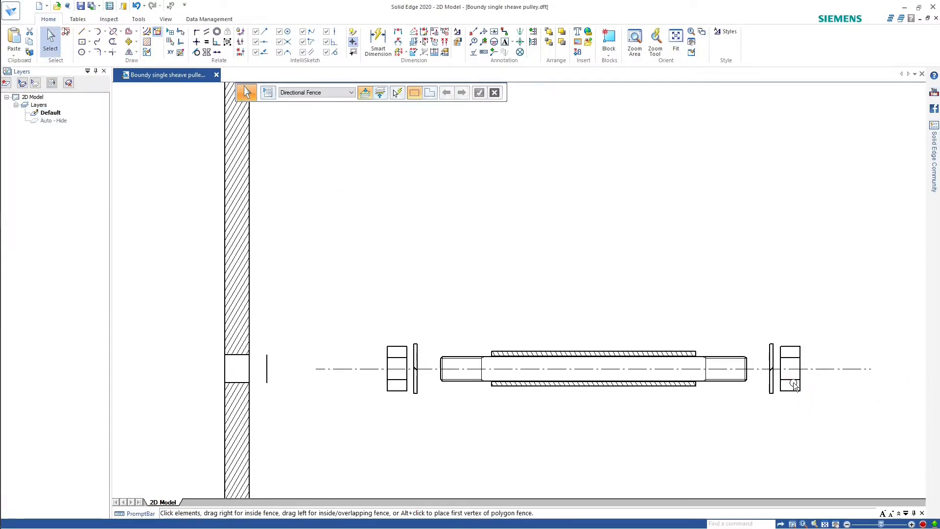